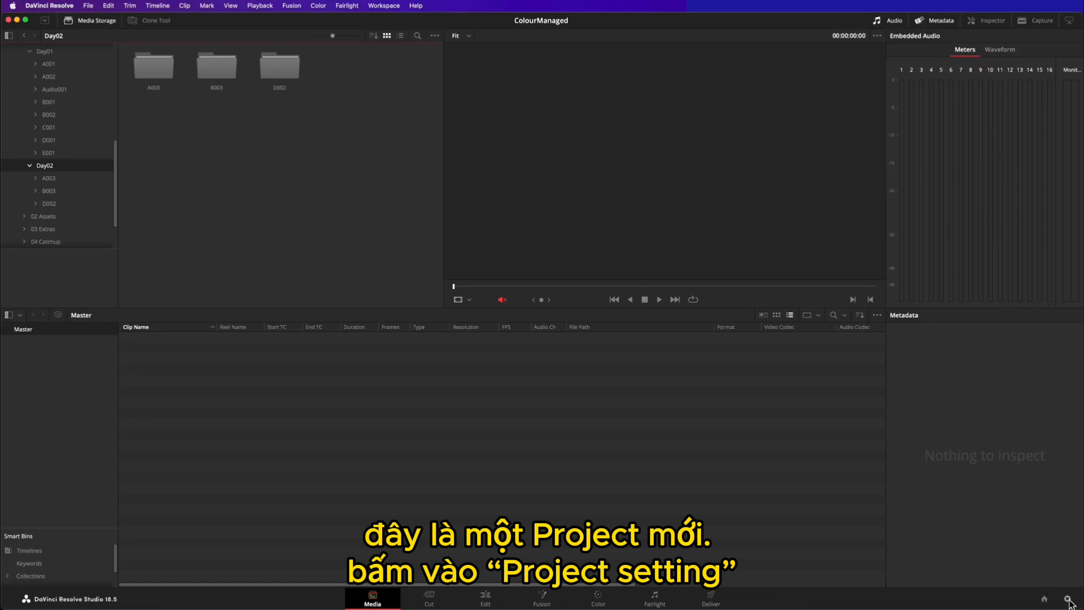
In the project's color management settings, set the color science to DaVinci YRGB Color Managed
{"action": "left_click", "coordinate": [1067, 599]}
{"action": "left_click", "coordinate": [367, 134]}
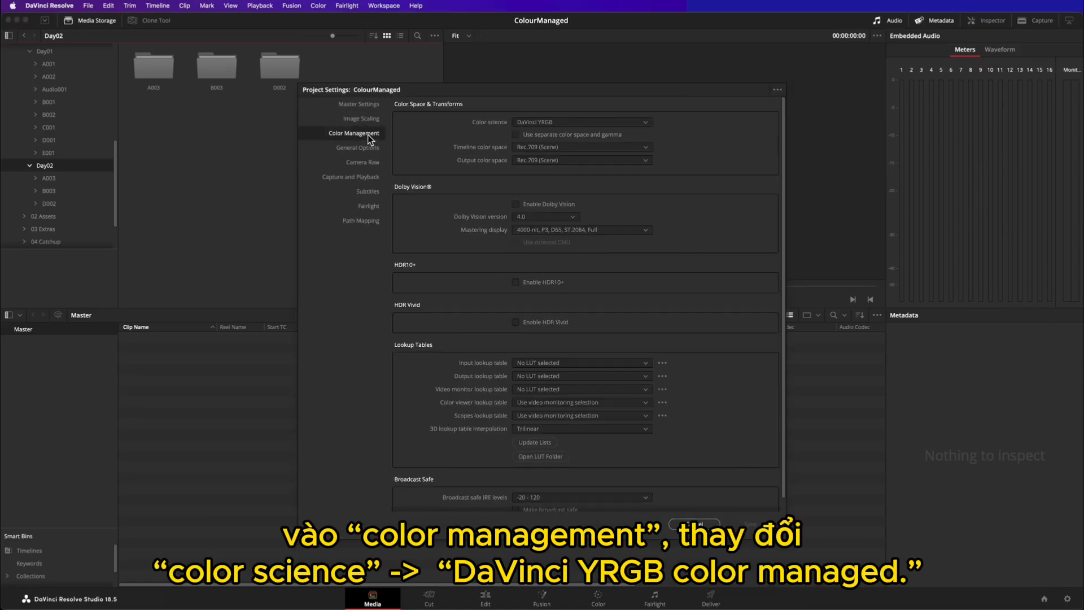
{"action": "left_click", "coordinate": [573, 85]}
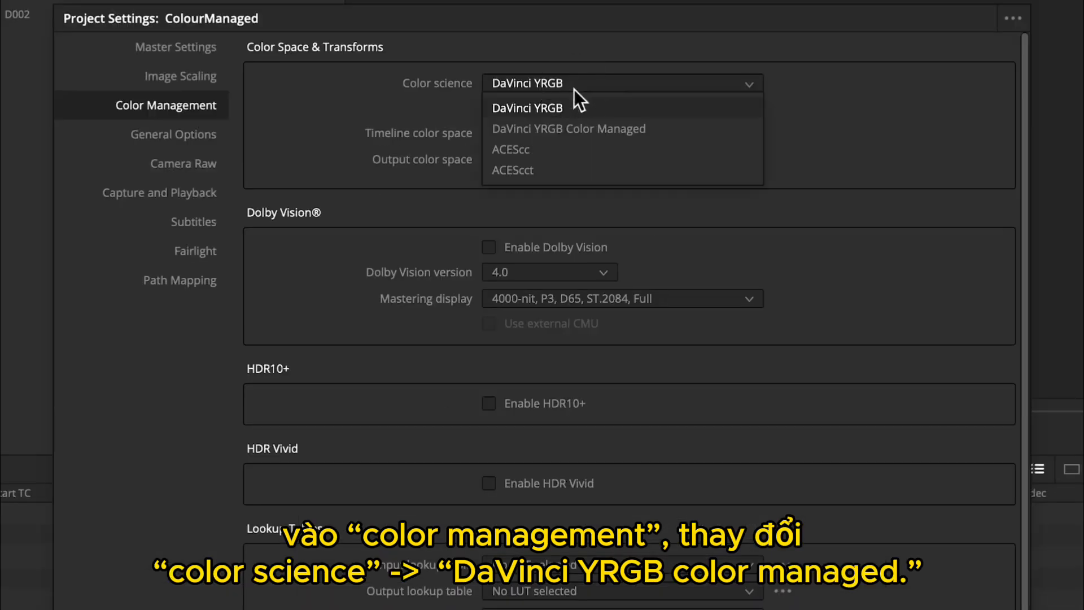
{"action": "left_click", "coordinate": [673, 129]}
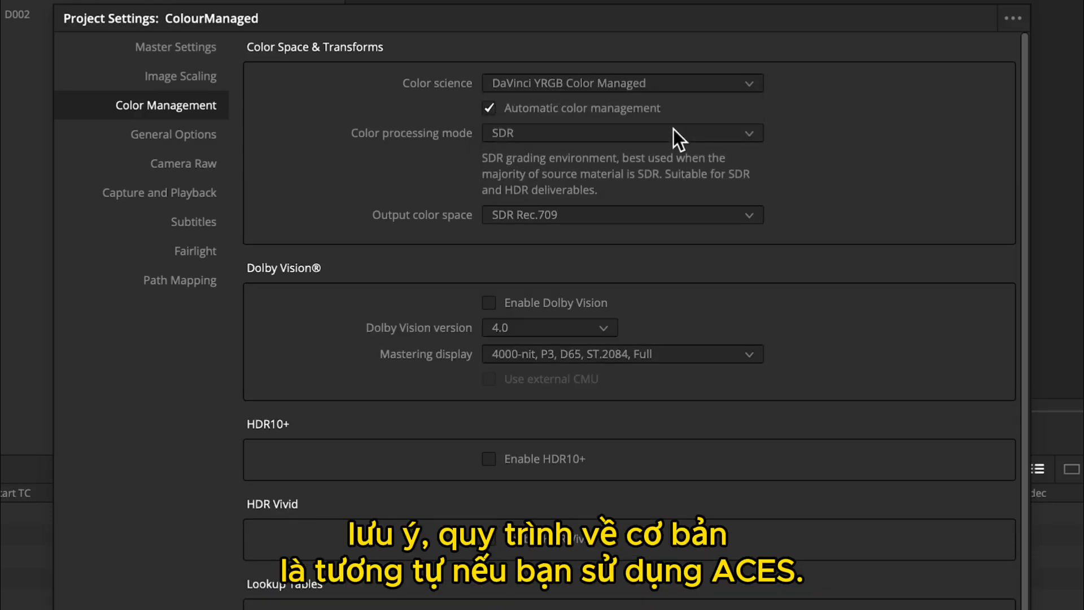
Turn off automatic color management and set the color processing mode to Custom
{"action": "left_click", "coordinate": [488, 107]}
{"action": "left_click", "coordinate": [577, 131]}
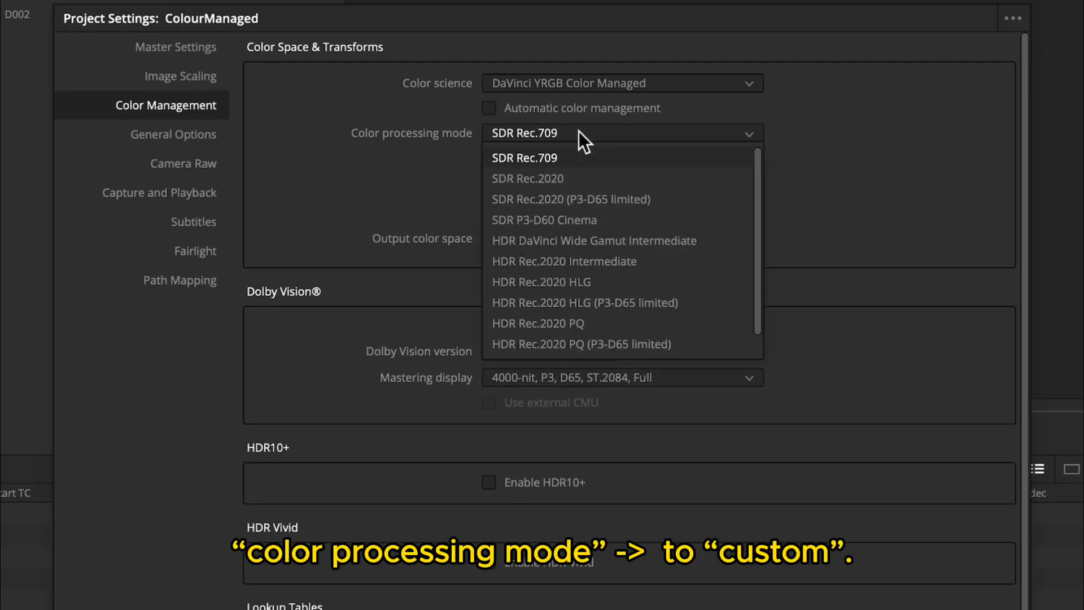
{"action": "left_click_drag", "start_coordinate": [759, 210], "coordinate": [754, 242]}
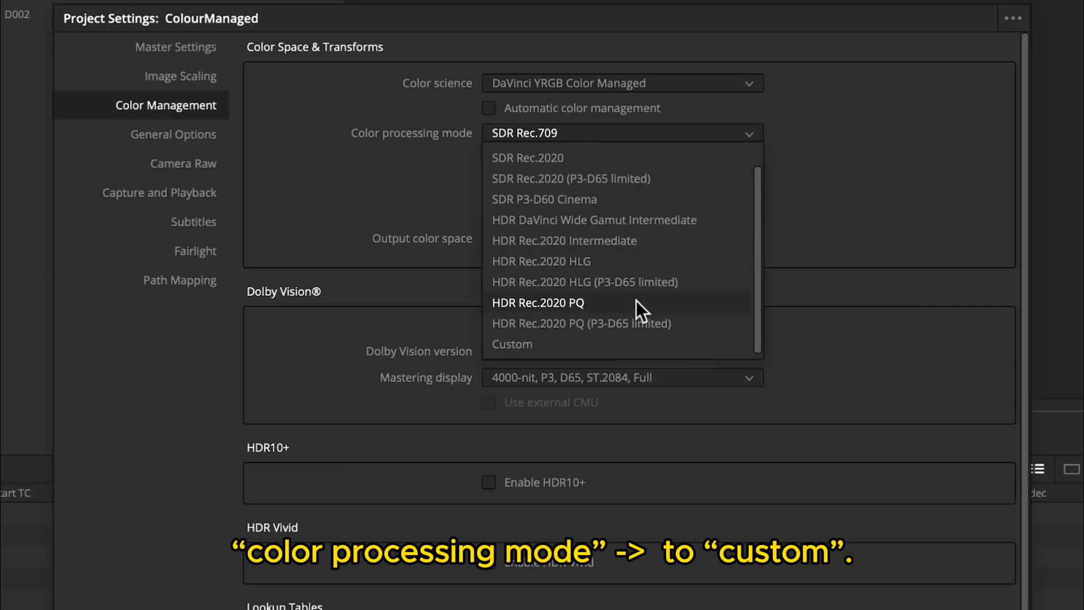
{"action": "left_click", "coordinate": [615, 342]}
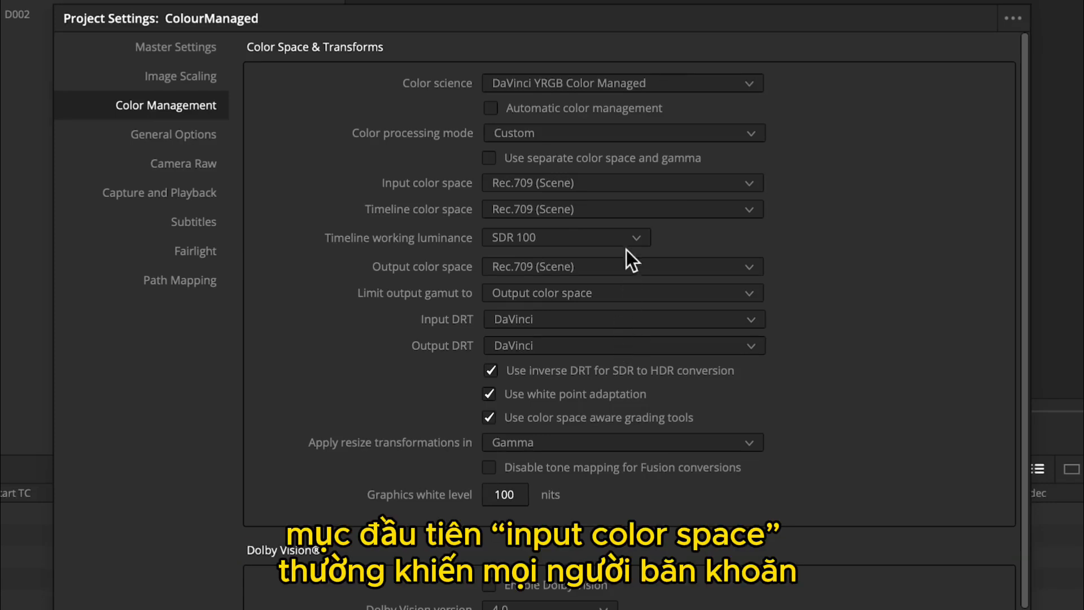
Set the project's timeline color space to DaVinci WG/Intermediate, leaving the input color space at Rec.709 (Scene)
{"action": "left_click", "coordinate": [632, 186]}
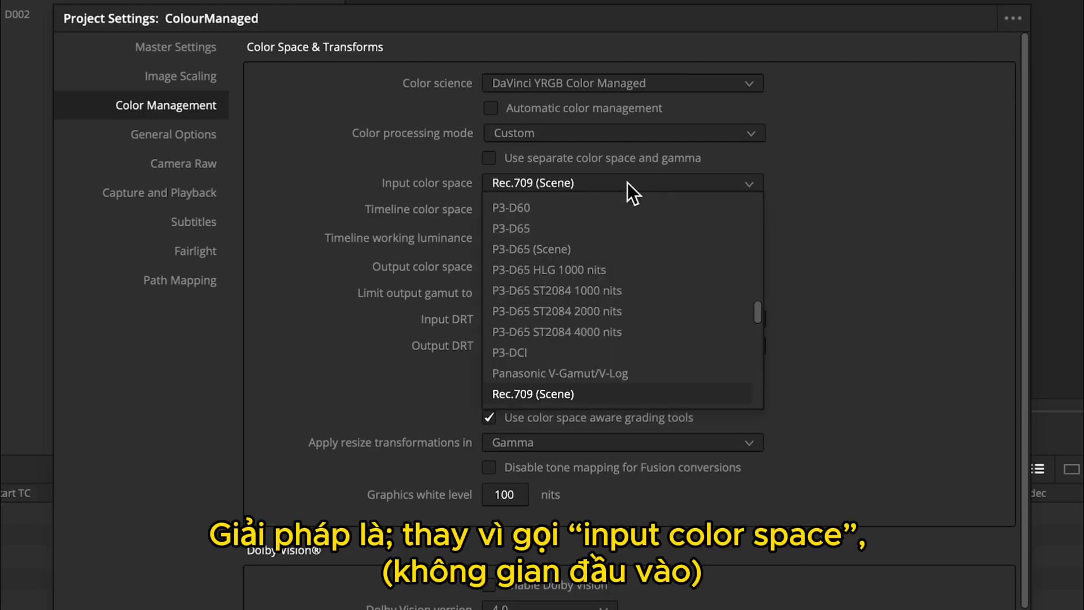
{"action": "left_click", "coordinate": [628, 182]}
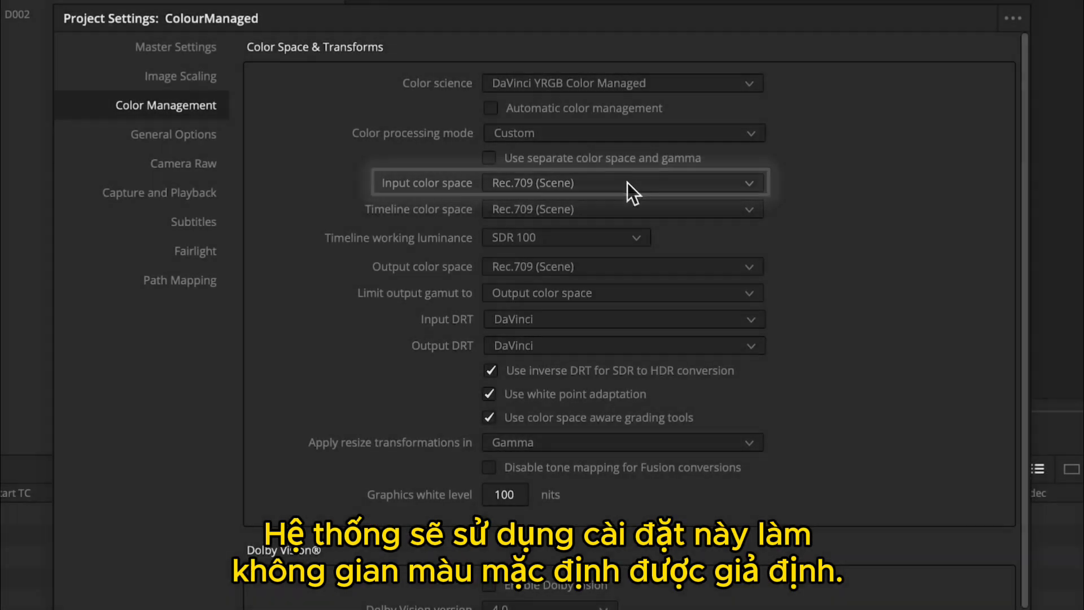
{"action": "left_click", "coordinate": [625, 211]}
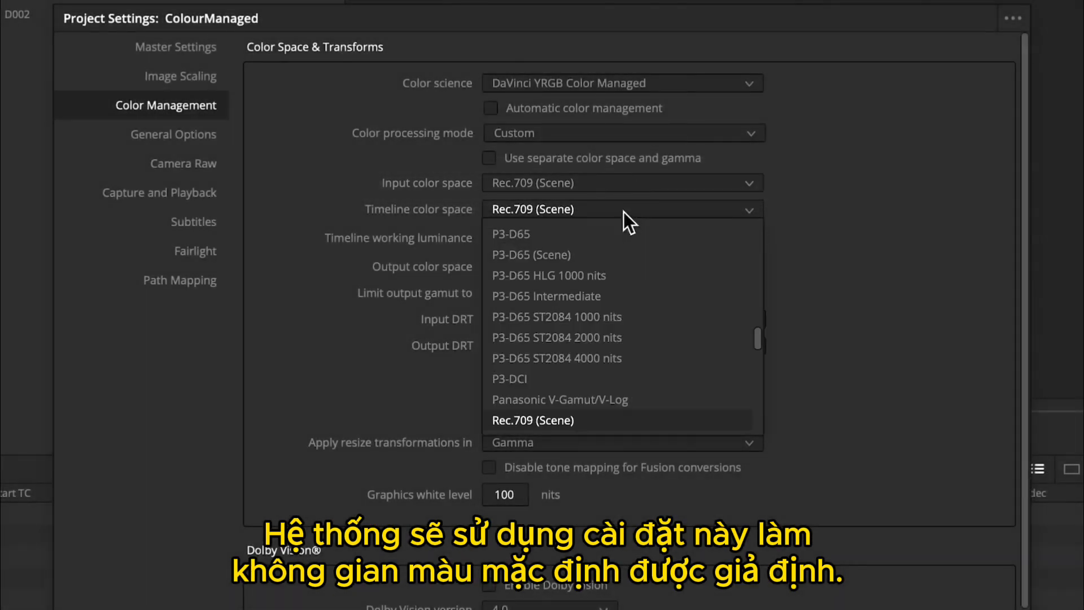
{"action": "left_click_drag", "start_coordinate": [761, 347], "coordinate": [762, 294]}
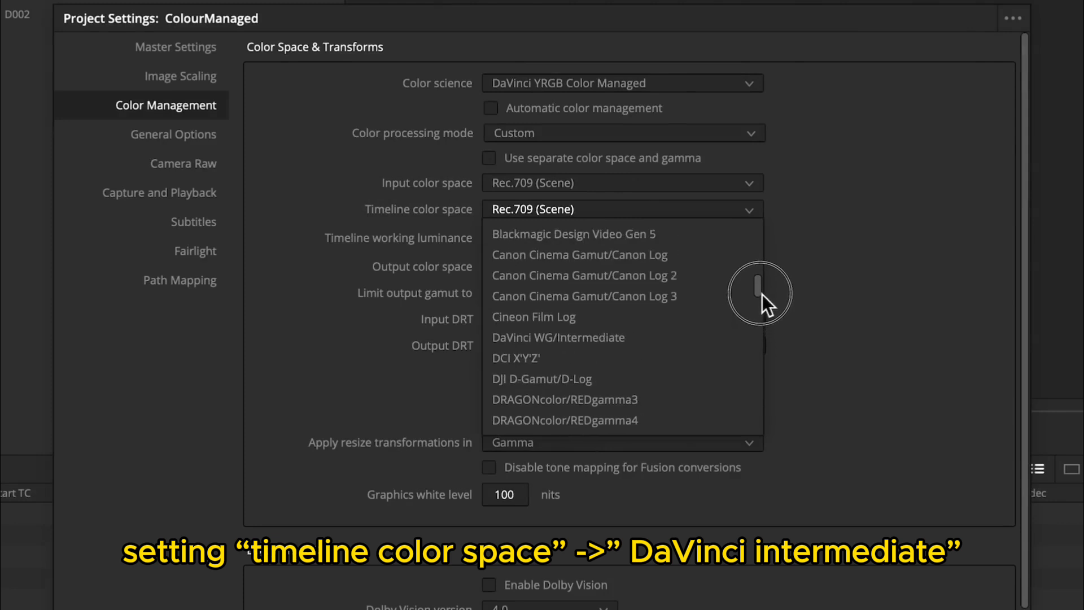
{"action": "left_click", "coordinate": [666, 331]}
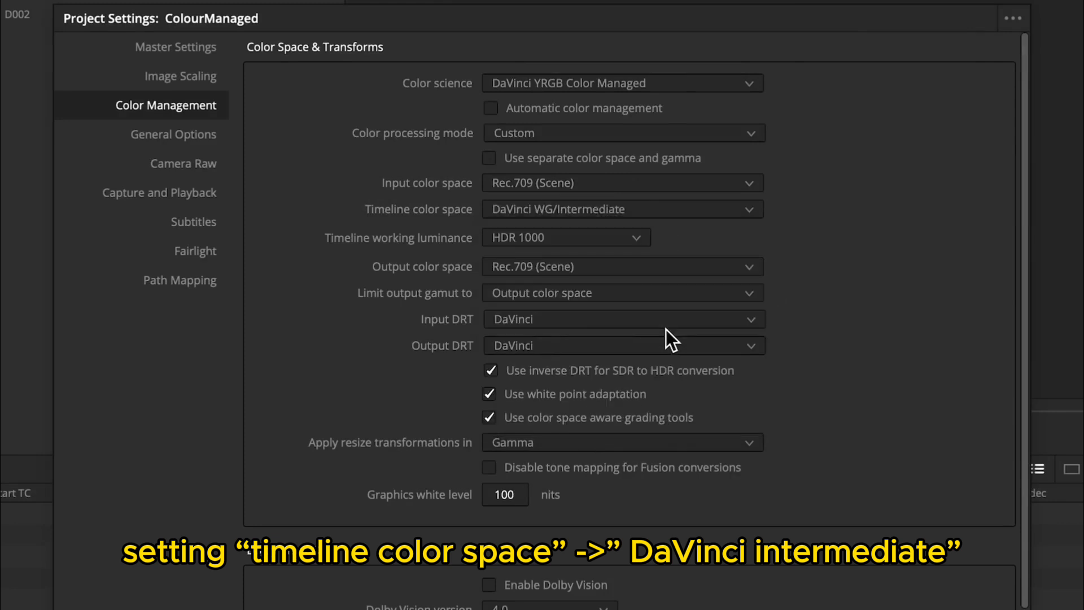
Set the output color space to Rec.709 Gamma 2.4 and save the project settings
{"action": "left_click", "coordinate": [636, 268]}
{"action": "left_click_drag", "start_coordinate": [758, 384], "coordinate": [760, 394]}
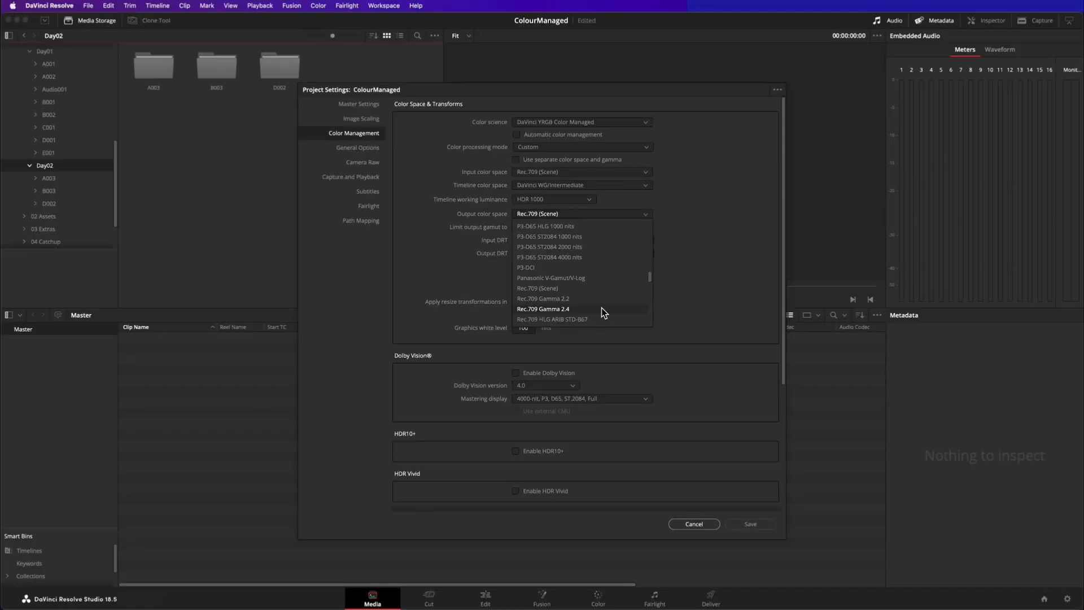
{"action": "left_click", "coordinate": [601, 308]}
{"action": "left_click", "coordinate": [754, 524]}
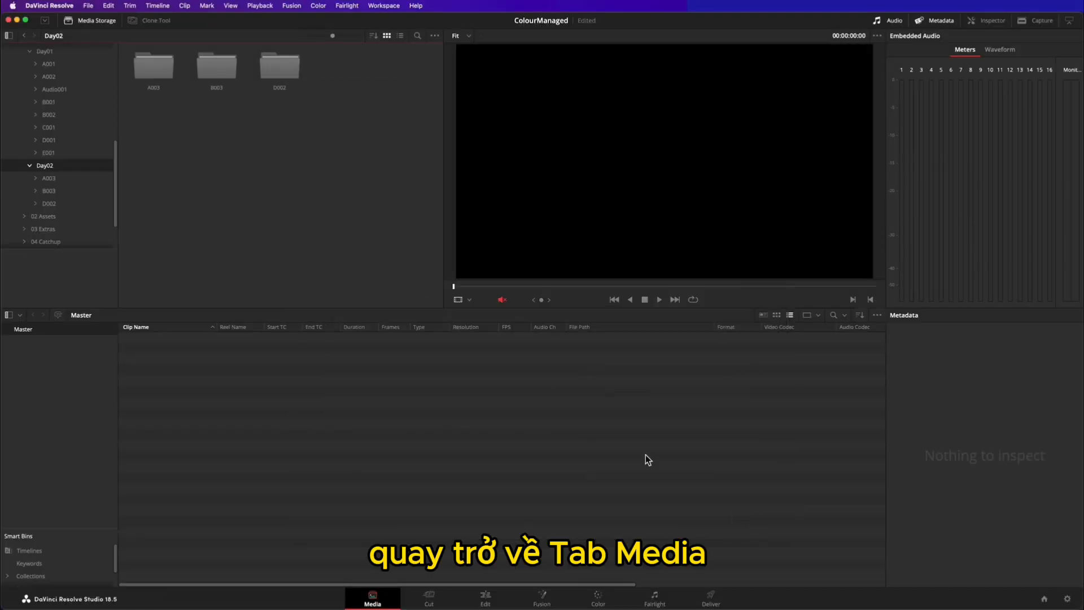
Add all clips from the Day02 A003 folder to the Master bin and show the bin as thumbnails
{"action": "left_click", "coordinate": [88, 178]}
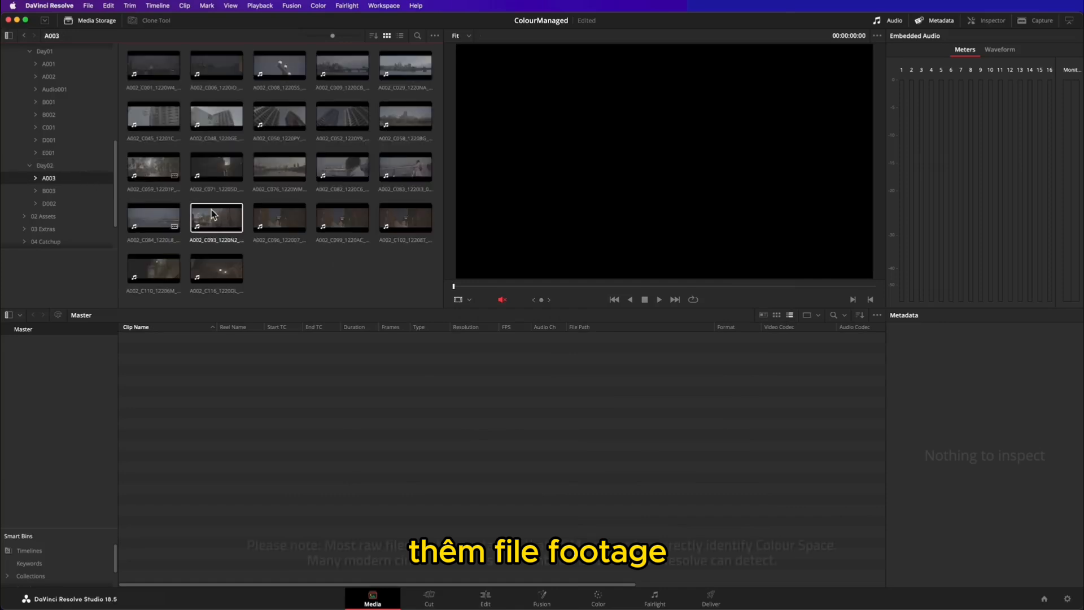
{"action": "left_click_drag", "start_coordinate": [414, 296], "coordinate": [275, 412]}
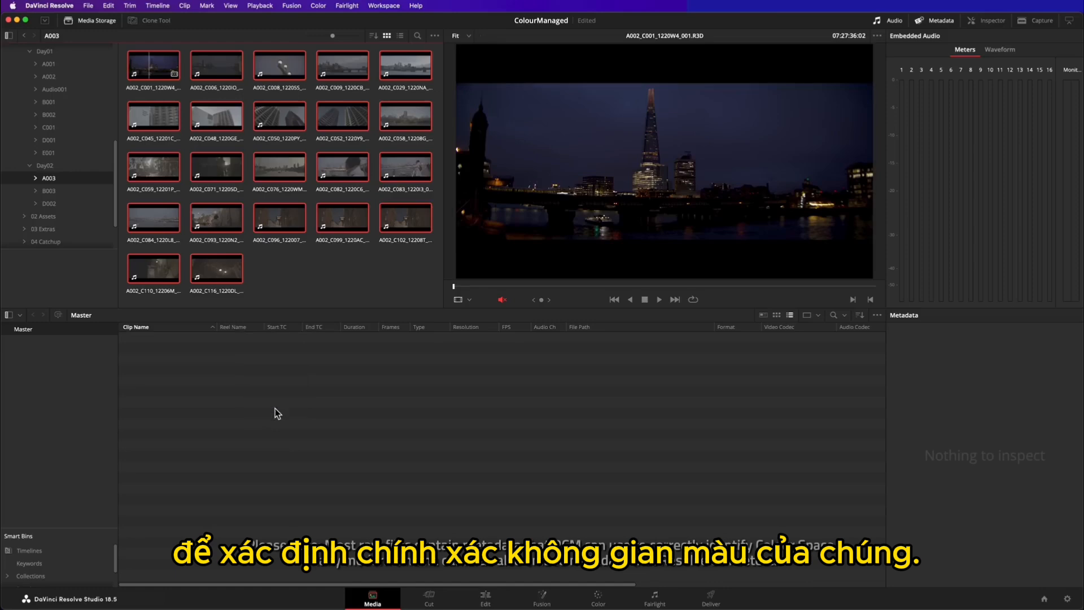
{"action": "left_click", "coordinate": [778, 315]}
{"action": "left_click", "coordinate": [724, 334]}
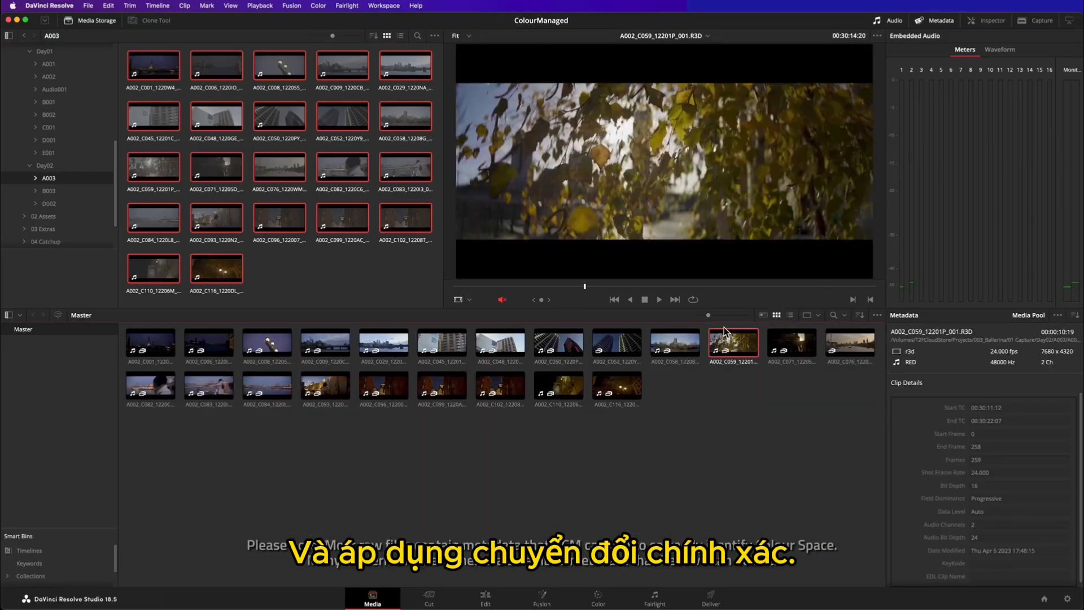
Add all clips from the Day02 B003 folder to the Master bin
{"action": "left_click", "coordinate": [48, 190]}
{"action": "left_click_drag", "start_coordinate": [414, 202], "coordinate": [131, 63]}
{"action": "left_click_drag", "start_coordinate": [216, 116], "coordinate": [649, 471]}
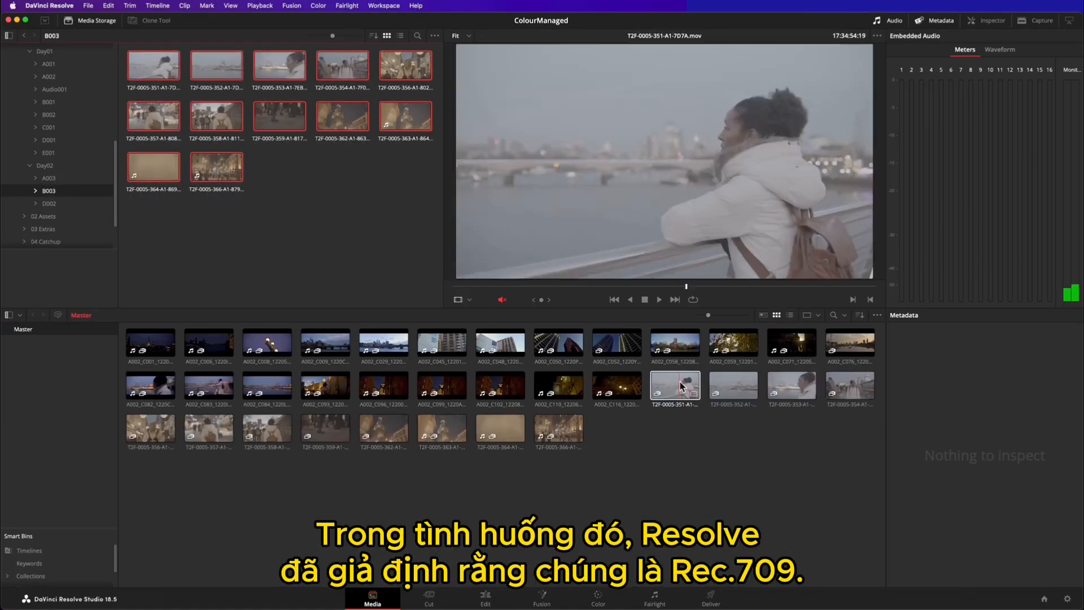
Set the input color space of all the imported T2F-0005 ProRes clips to ARRI LogC3
{"action": "left_click", "coordinate": [680, 386]}
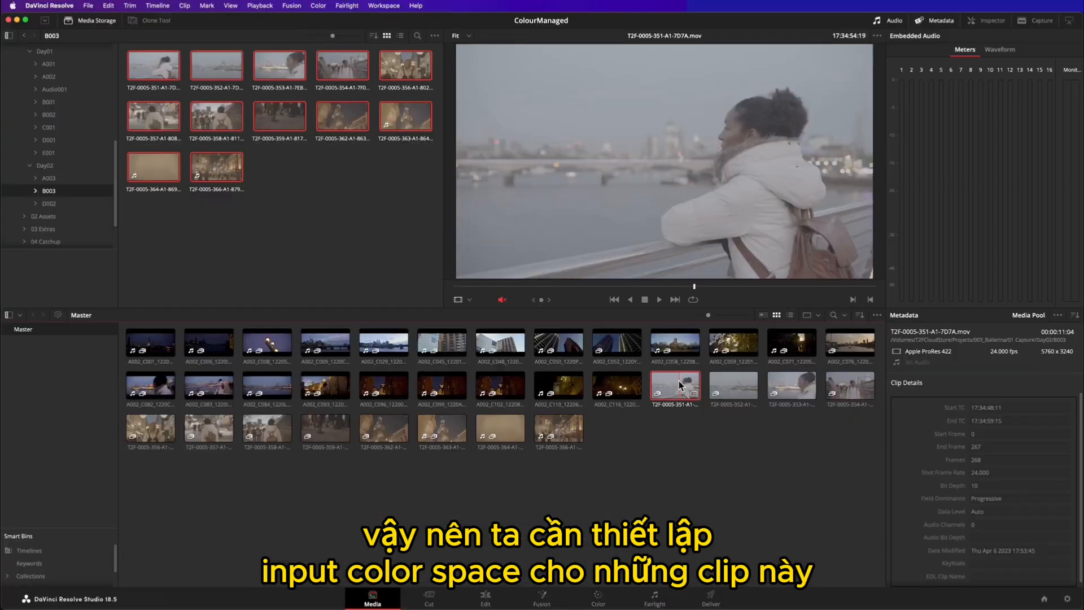
{"action": "left_click", "coordinate": [559, 436], "text": "shift"}
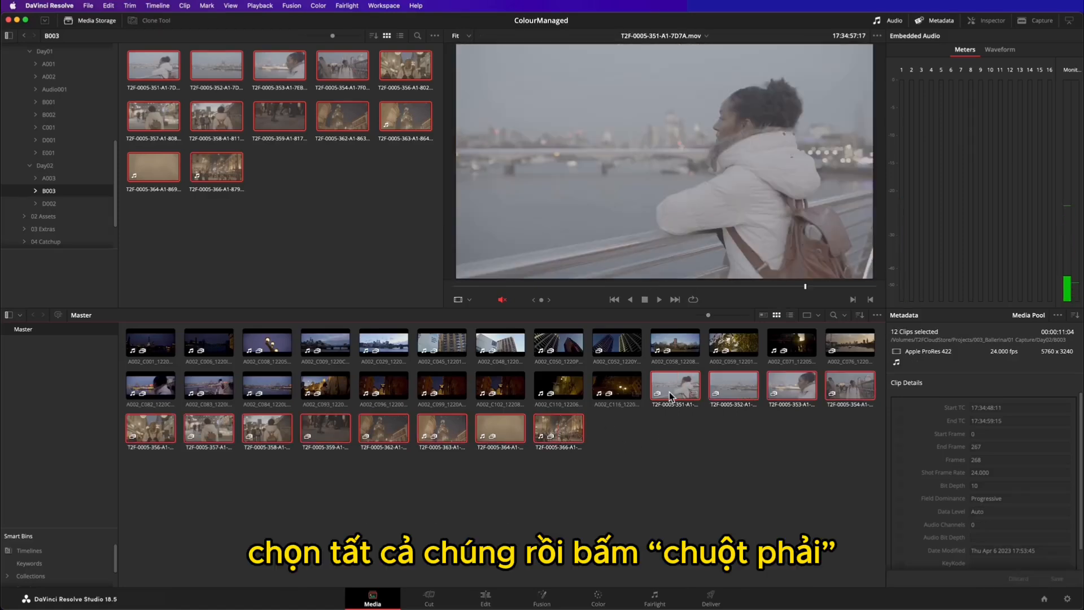
{"action": "right_click", "coordinate": [675, 386]}
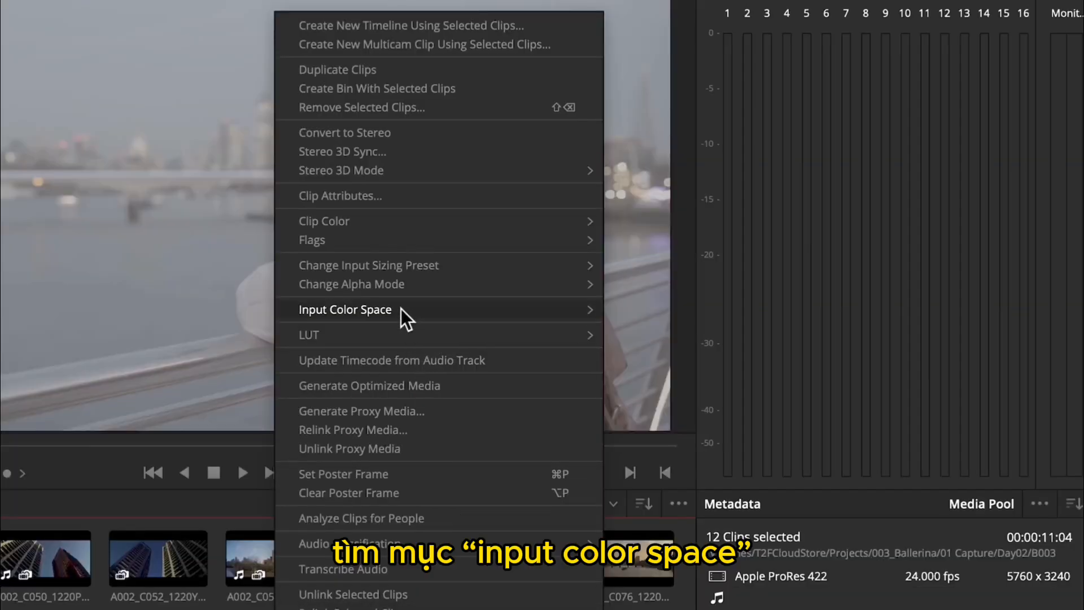
{"action": "mouse_move", "coordinate": [742, 218]}
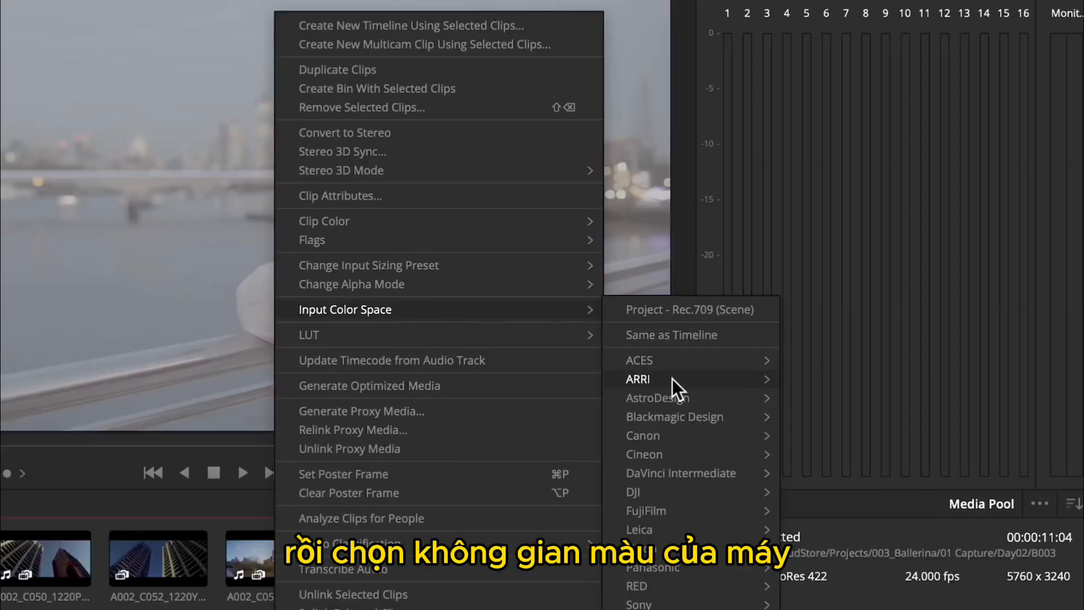
{"action": "mouse_move", "coordinate": [679, 378]}
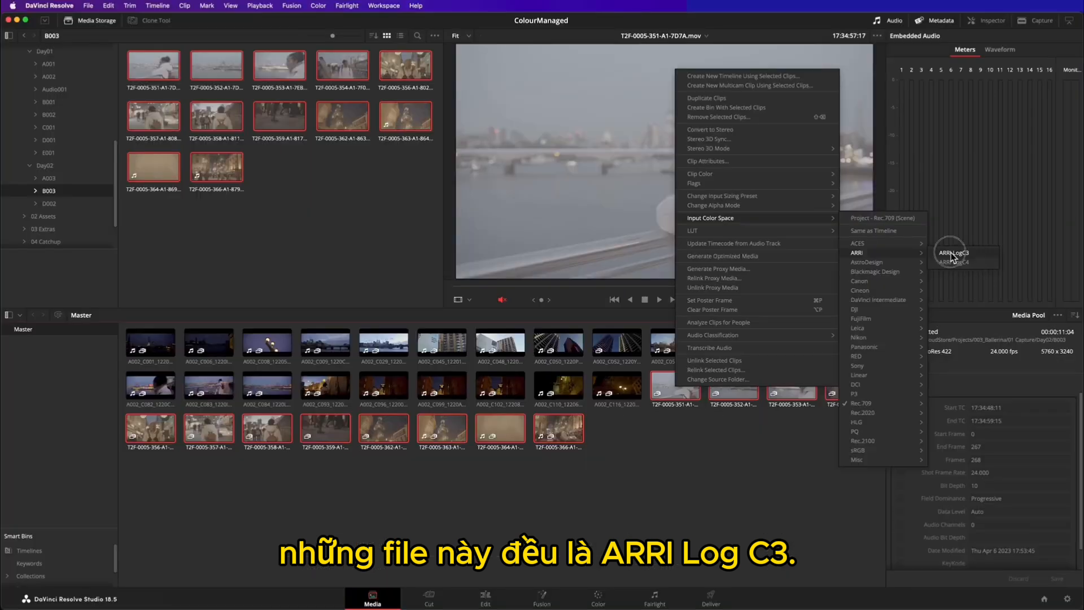
{"action": "left_click", "coordinate": [825, 378]}
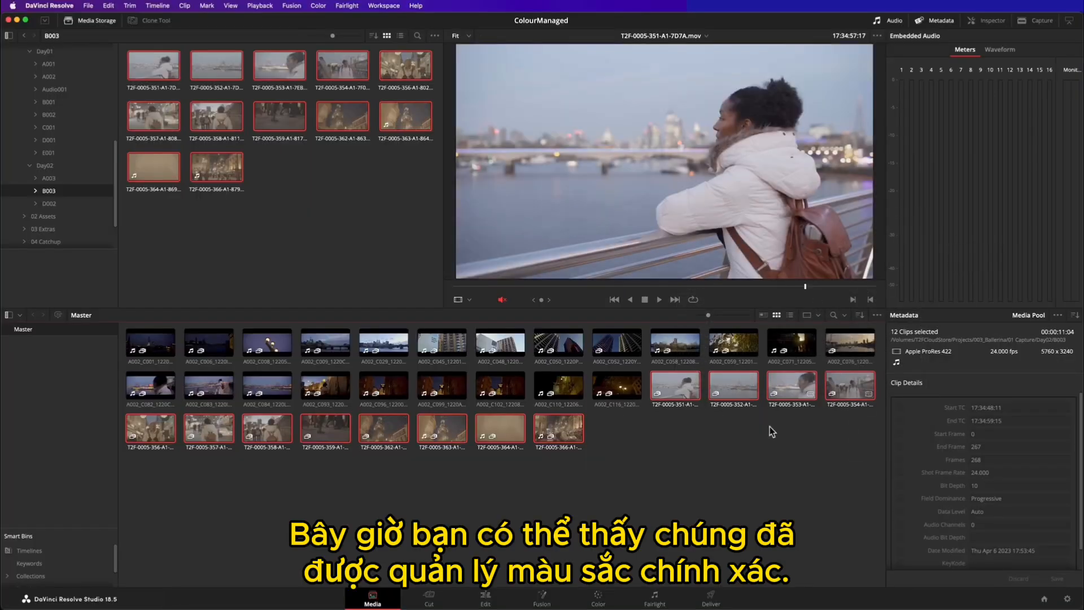
Create a new timeline from RED clips A002_C082, C083 and C084 plus ProRes clips T2F-0005-351, 352 and 353
{"action": "left_click", "coordinate": [723, 453]}
{"action": "left_click", "coordinate": [151, 387]}
{"action": "left_click", "coordinate": [205, 385], "text": "super"}
{"action": "left_click", "coordinate": [266, 386], "text": "super"}
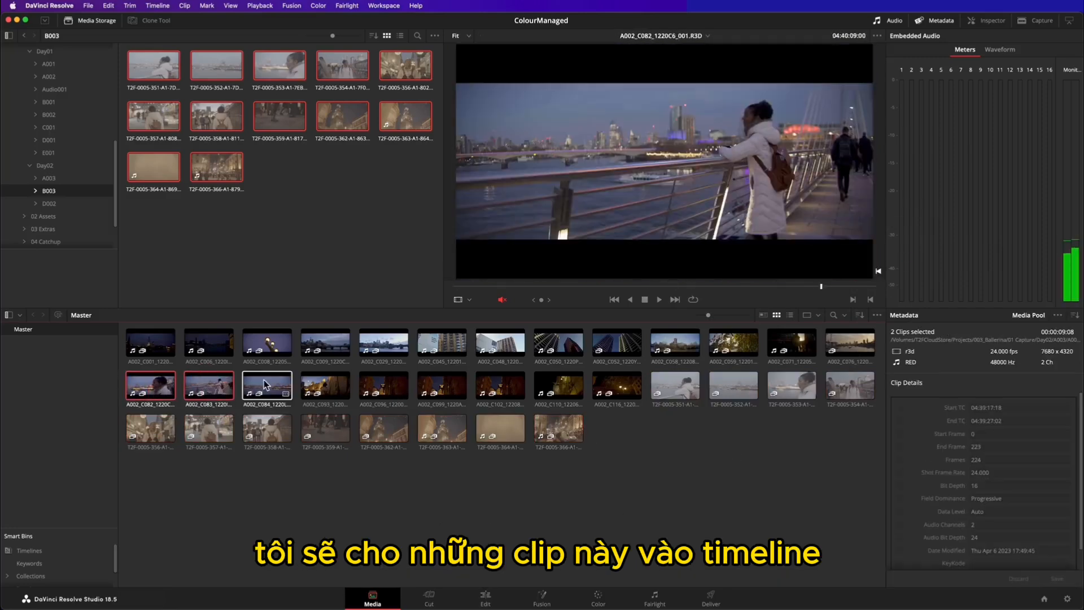
{"action": "left_click", "coordinate": [686, 394], "text": "super"}
{"action": "left_click", "coordinate": [736, 388], "text": "super"}
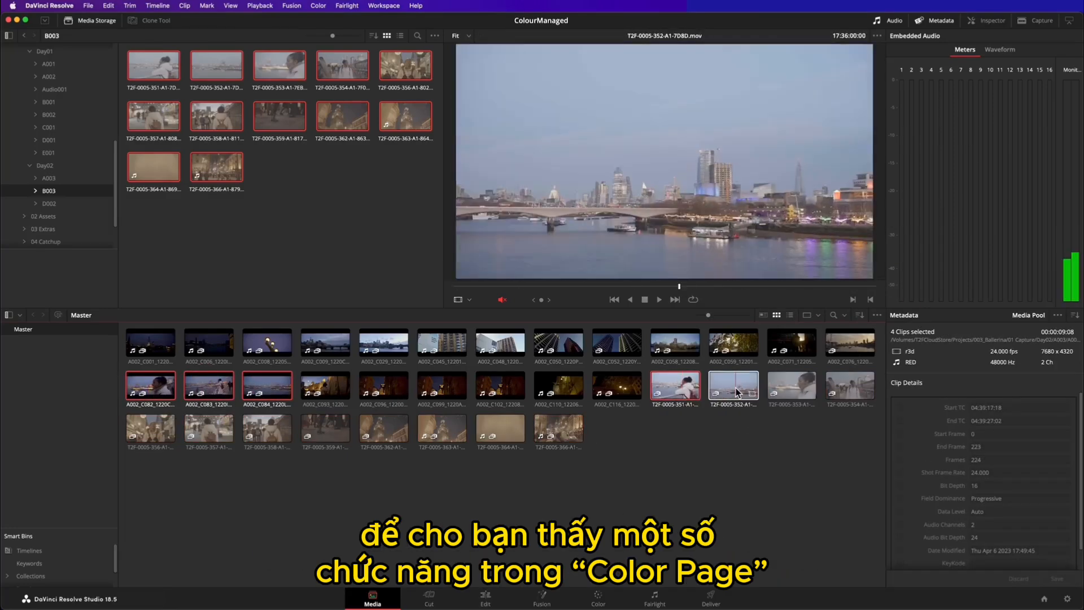
{"action": "left_click", "coordinate": [792, 388], "text": "super"}
{"action": "right_click", "coordinate": [792, 390]}
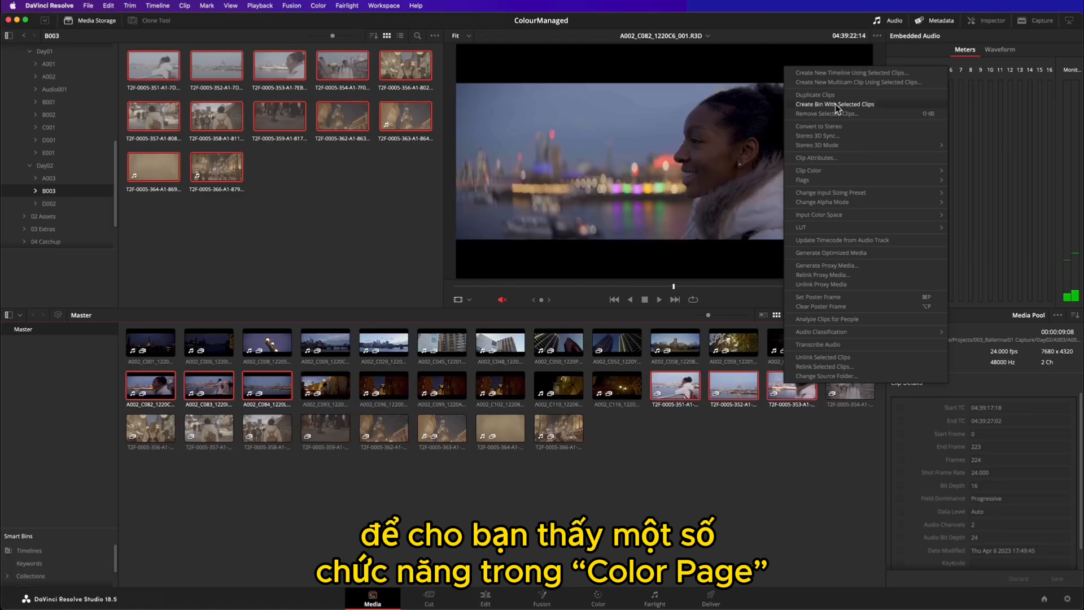
{"action": "left_click", "coordinate": [825, 73]}
{"action": "left_click", "coordinate": [625, 341]}
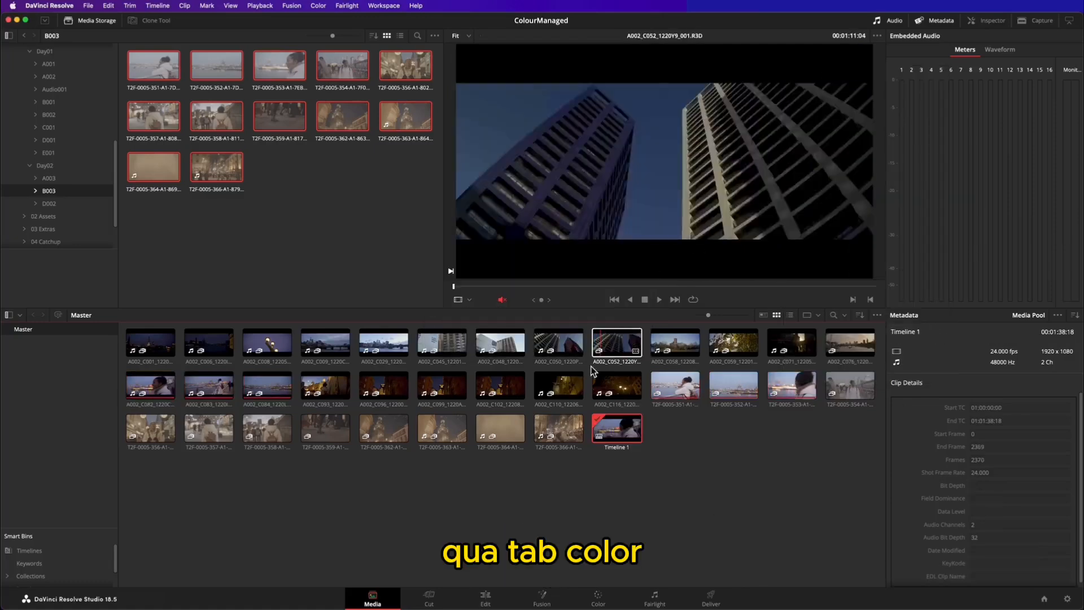
On the Color page, raise the first clip's gamma to 0.10
{"action": "left_click", "coordinate": [597, 597]}
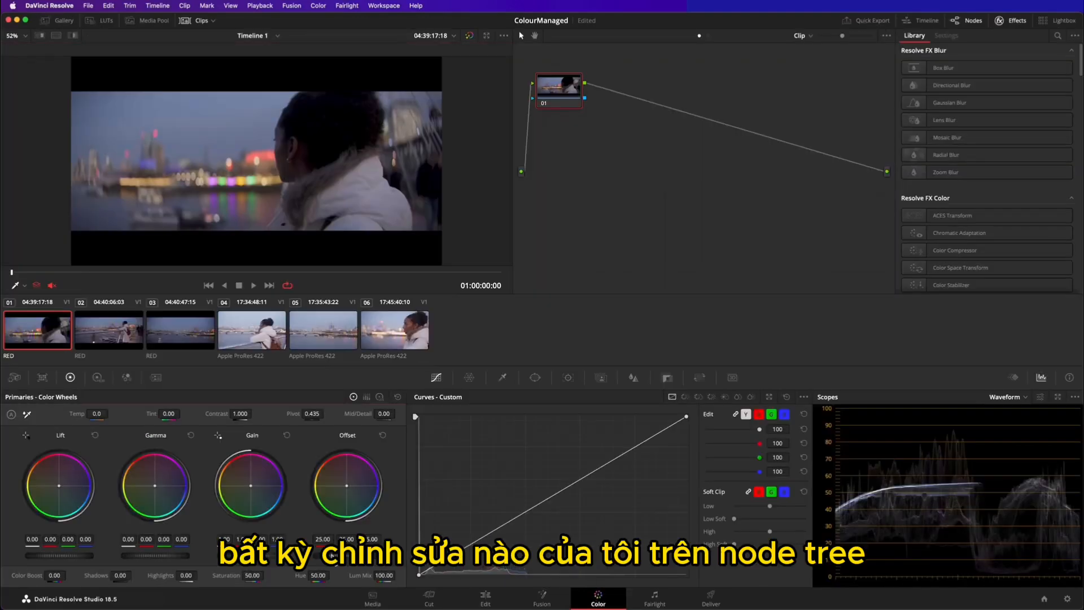
{"action": "left_click_drag", "start_coordinate": [144, 555], "coordinate": [295, 569]}
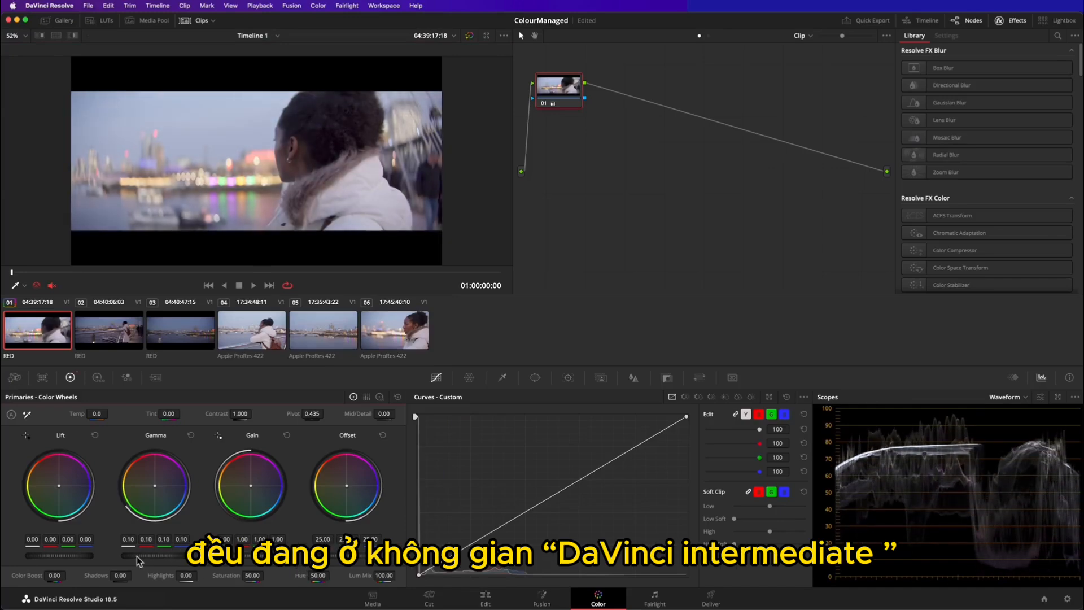
Set the fourth clip's contrast to 1.250 and lower its gamma to -0.02
{"action": "left_click", "coordinate": [251, 336]}
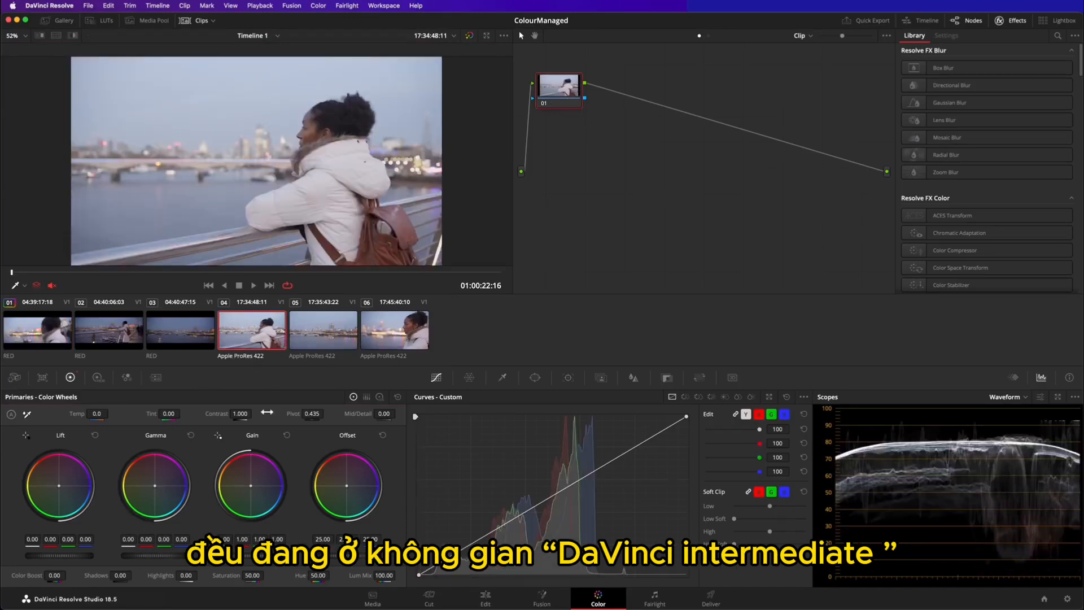
{"action": "left_click_drag", "start_coordinate": [240, 413], "coordinate": [292, 415]}
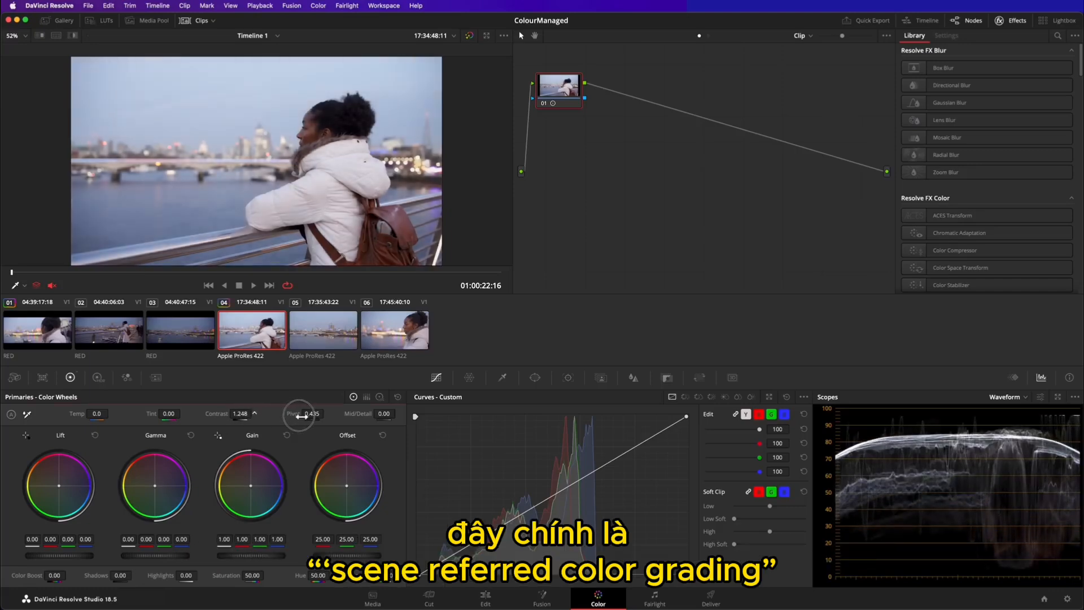
{"action": "left_click_drag", "start_coordinate": [166, 555], "coordinate": [126, 555]}
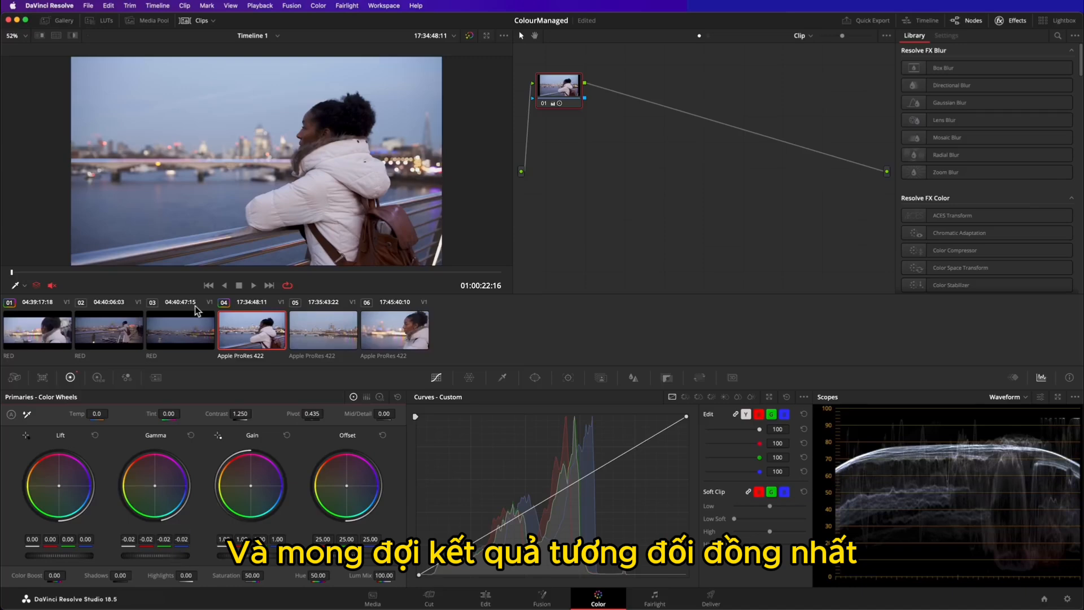
Append the node graph of the PowerGrade 2 still to the fourth clip's grade
{"action": "left_click", "coordinate": [59, 20]}
{"action": "right_click", "coordinate": [151, 66]}
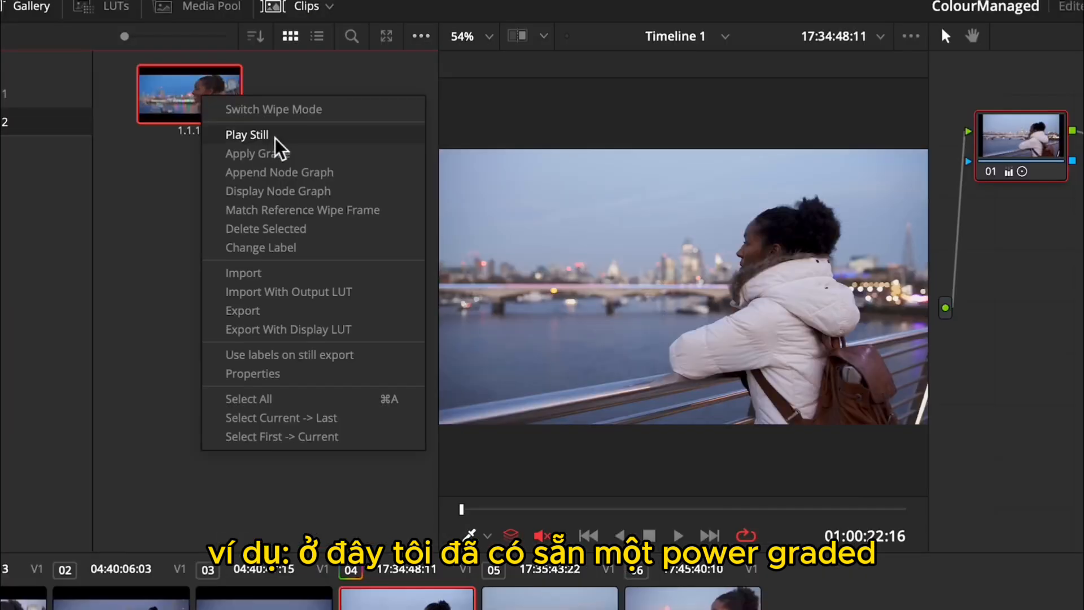
{"action": "left_click", "coordinate": [292, 164]}
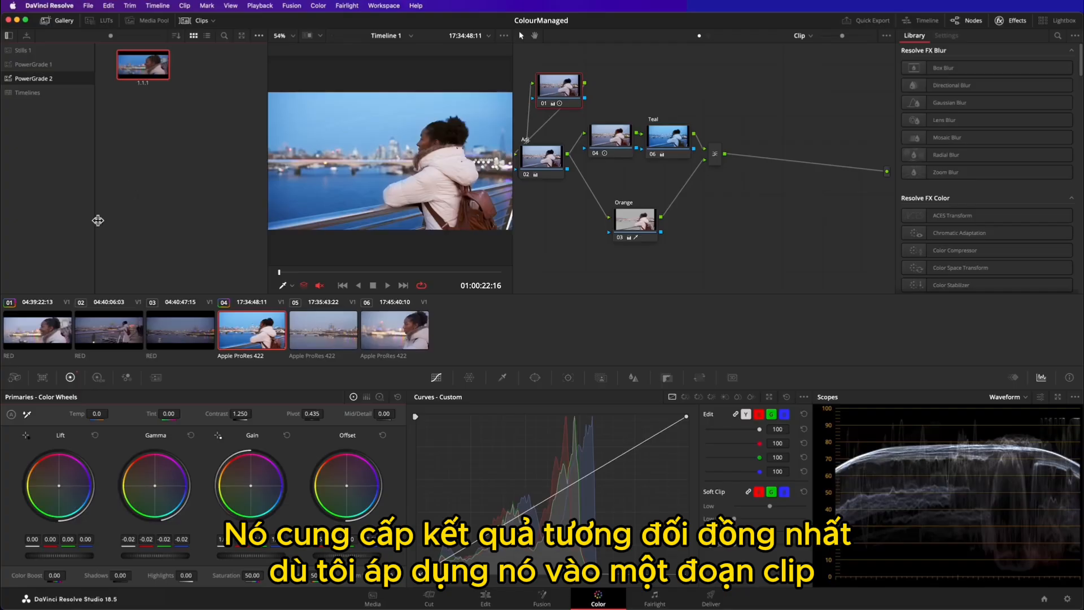
Append the node graph of the PowerGrade 2 still to the first RED clip's grade
{"action": "left_click", "coordinate": [47, 327]}
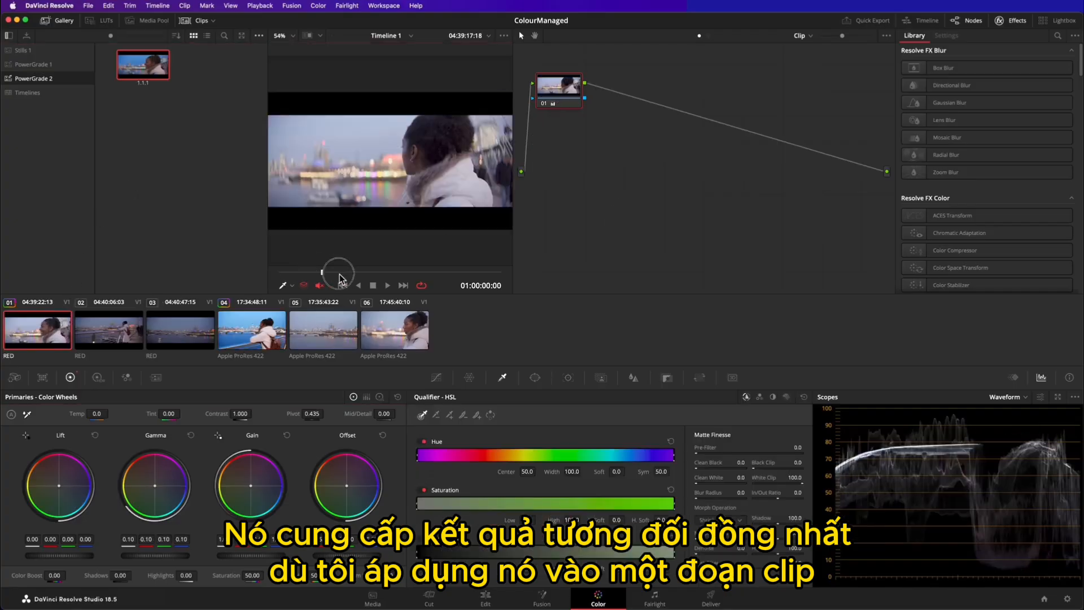
{"action": "left_click", "coordinate": [383, 274]}
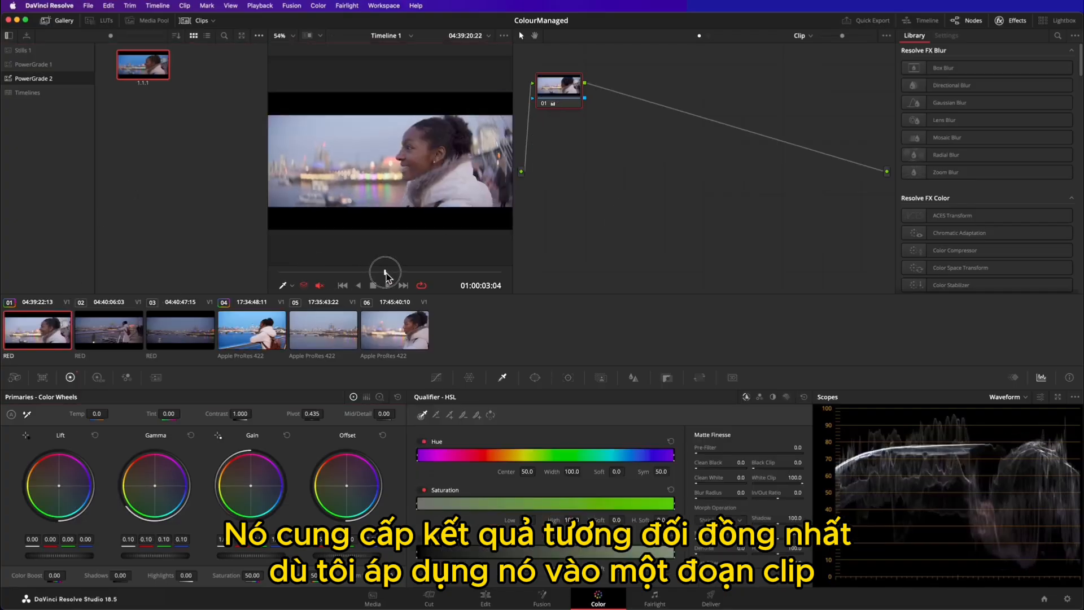
{"action": "right_click", "coordinate": [144, 69]}
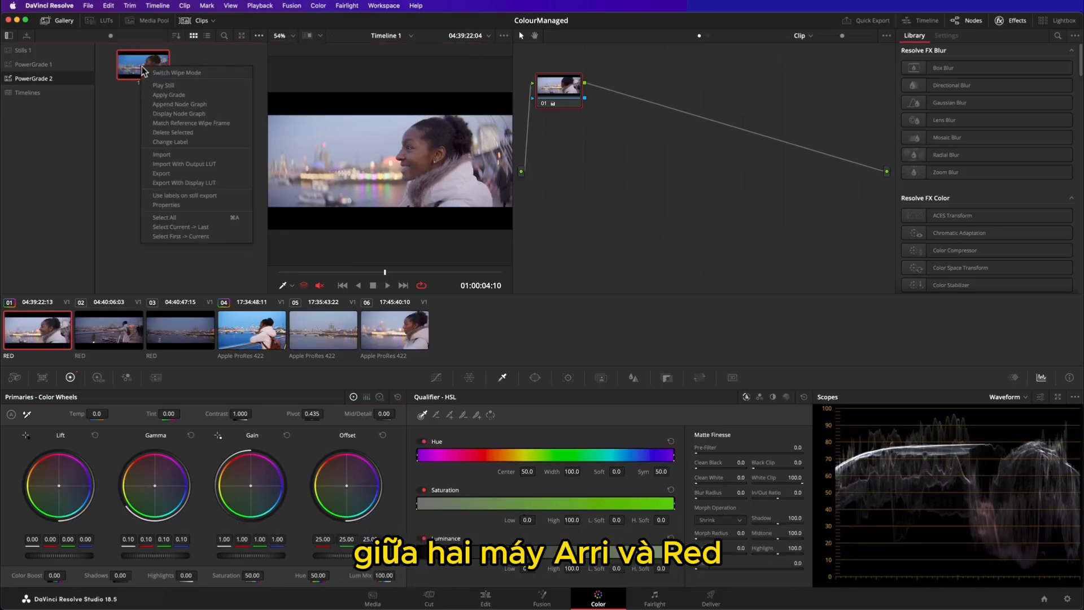
{"action": "left_click", "coordinate": [190, 104]}
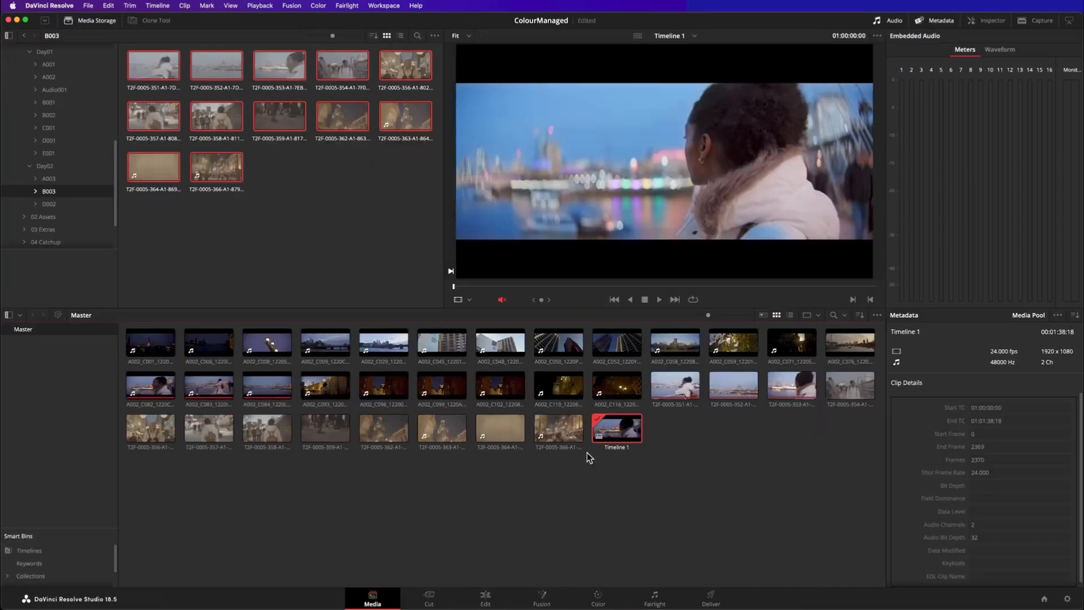
Duplicate Timeline 1 in the media pool and rename the copy as HDR Timeline
{"action": "right_click", "coordinate": [616, 435]}
{"action": "left_click", "coordinate": [669, 301]}
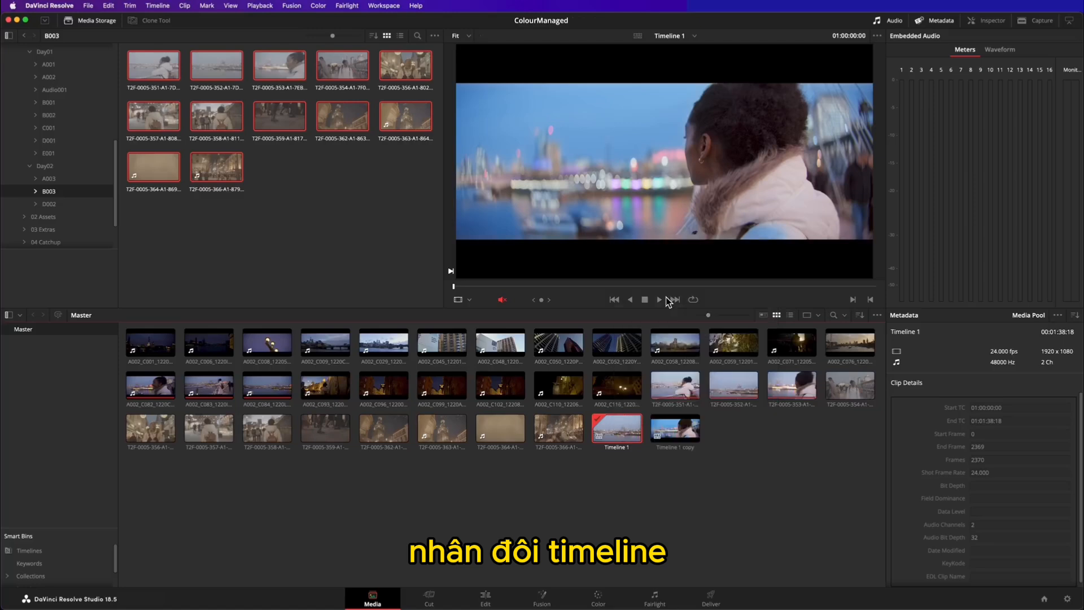
{"action": "left_click", "coordinate": [675, 446]}
{"action": "type", "text": "HDR Timeline"}
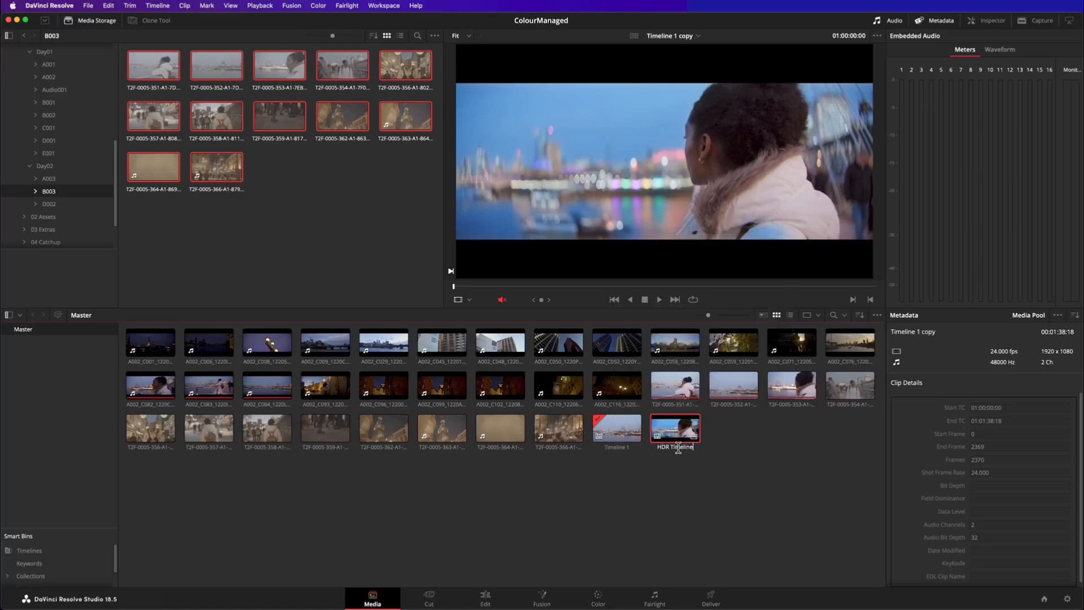
{"action": "key", "text": "Return"}
Stop HDR Timeline from using the project settings so its color management can be set separately
{"action": "right_click", "coordinate": [686, 424]}
{"action": "mouse_move", "coordinate": [763, 245]}
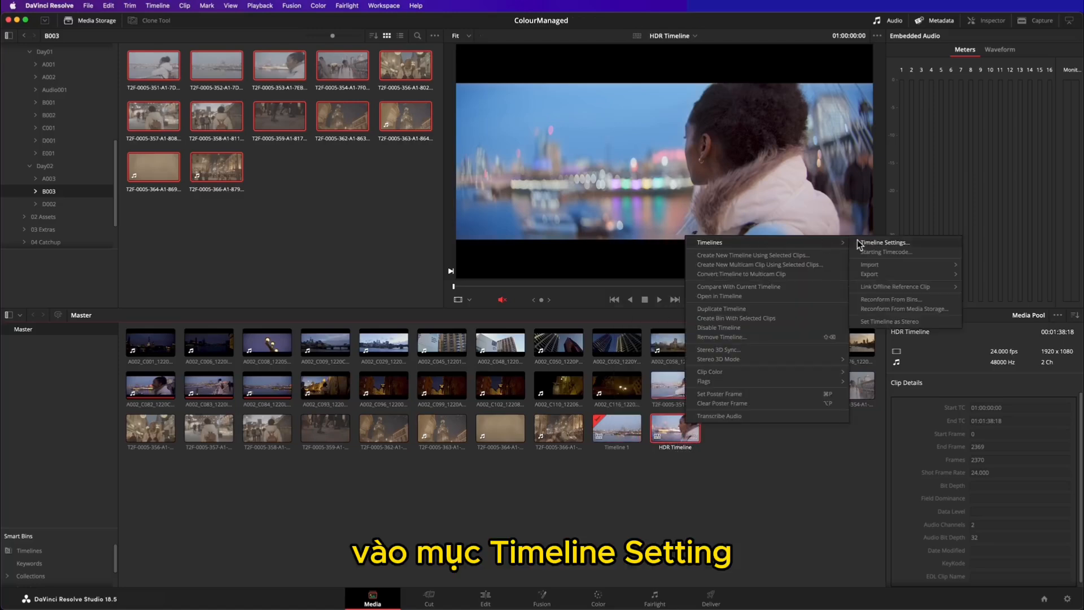
{"action": "left_click", "coordinate": [872, 243]}
{"action": "left_click", "coordinate": [621, 249]}
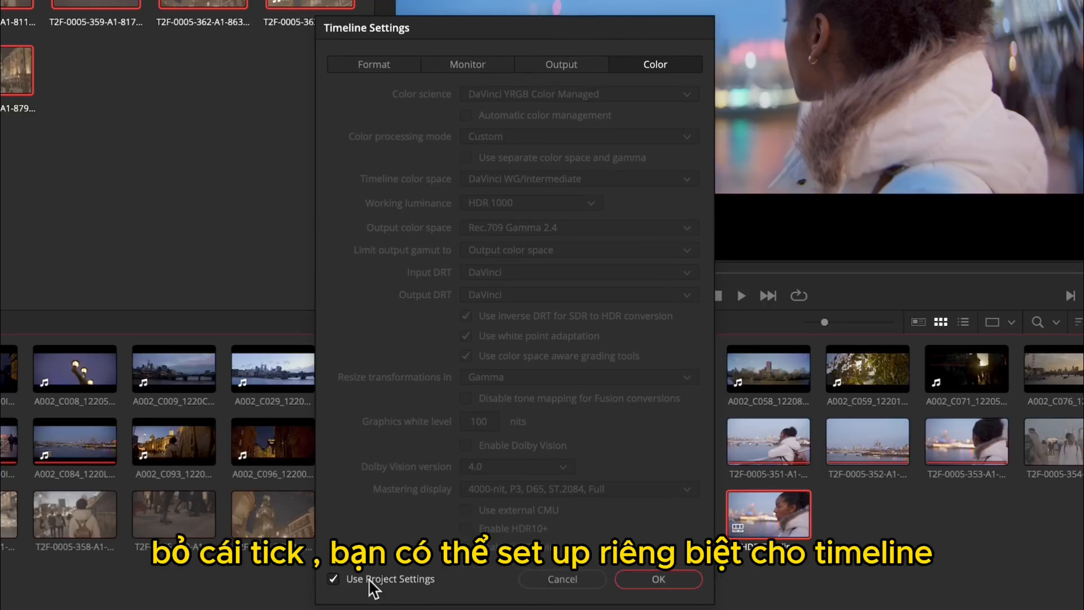
{"action": "left_click", "coordinate": [370, 579]}
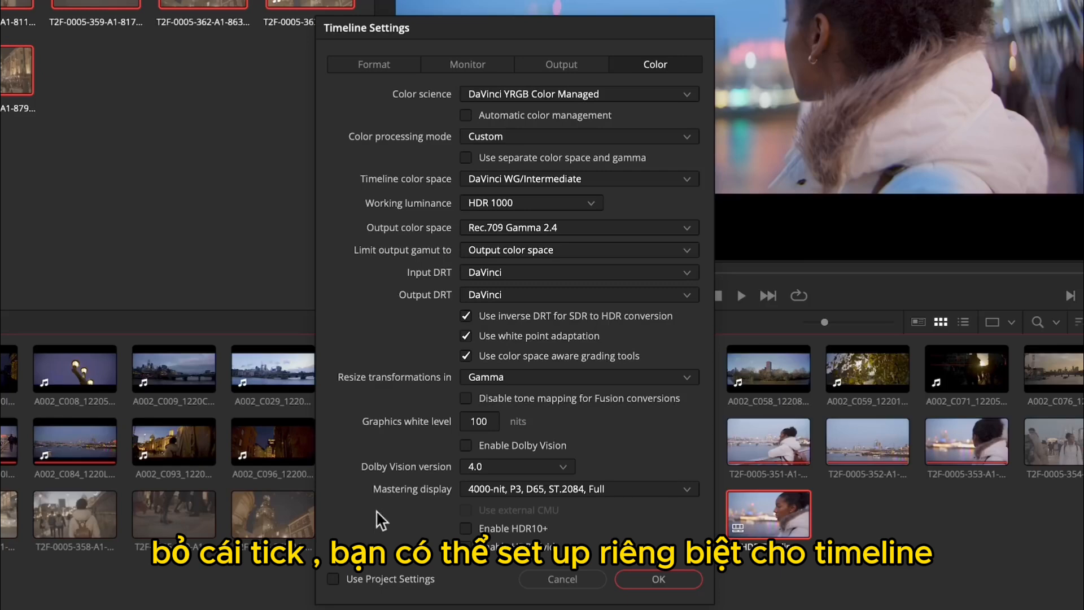
Set HDR Timeline's output color space to Rec.2020 ST2084 1000 nits and apply the timeline settings
{"action": "left_click", "coordinate": [483, 227]}
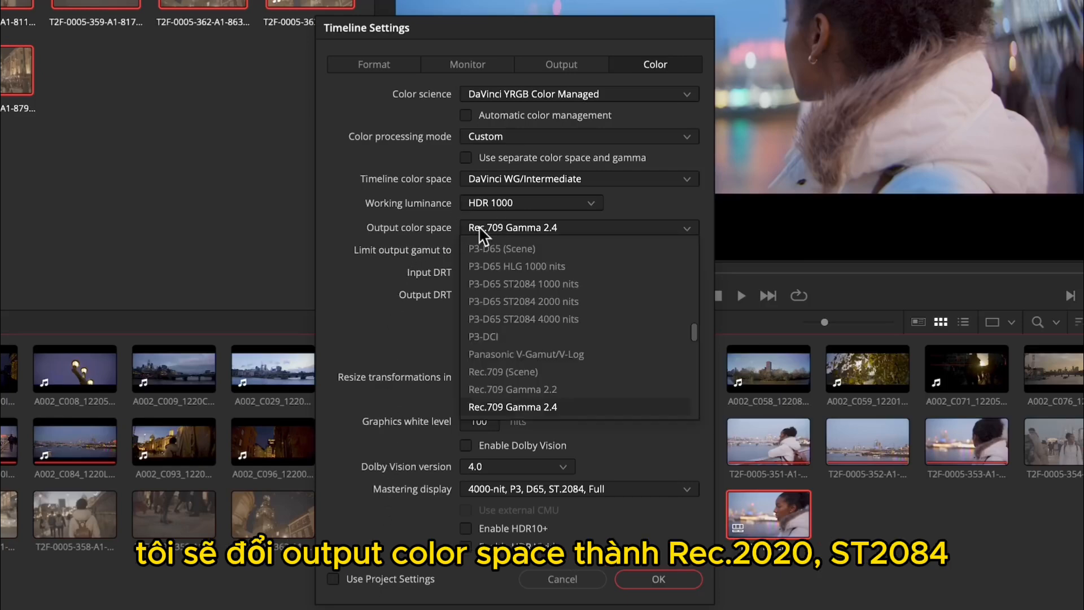
{"action": "scroll", "coordinate": [698, 342], "scroll_direction": "down", "scroll_amount": 3}
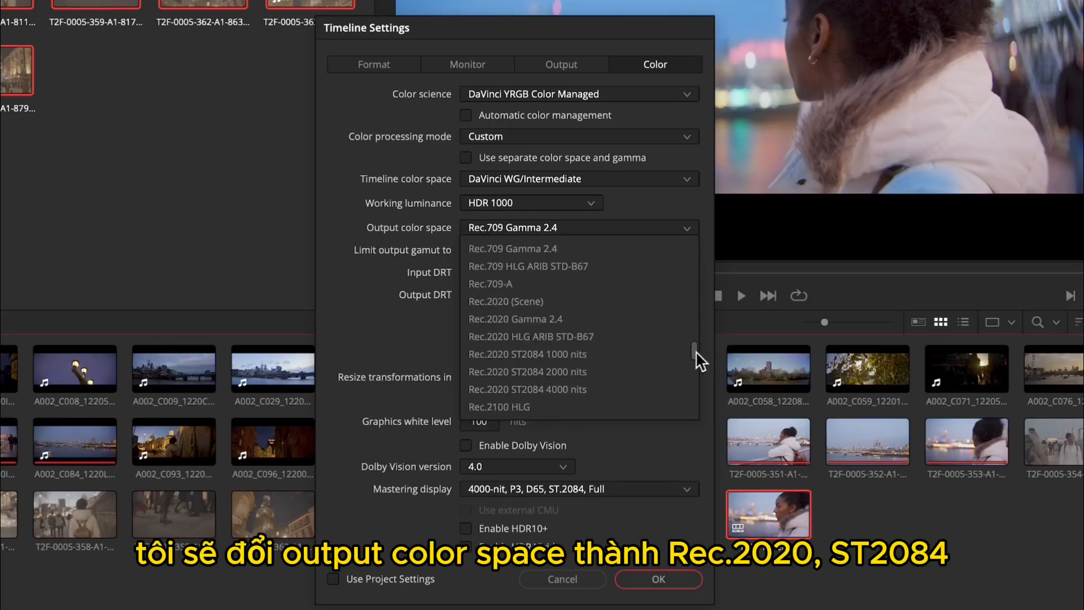
{"action": "left_click", "coordinate": [634, 355]}
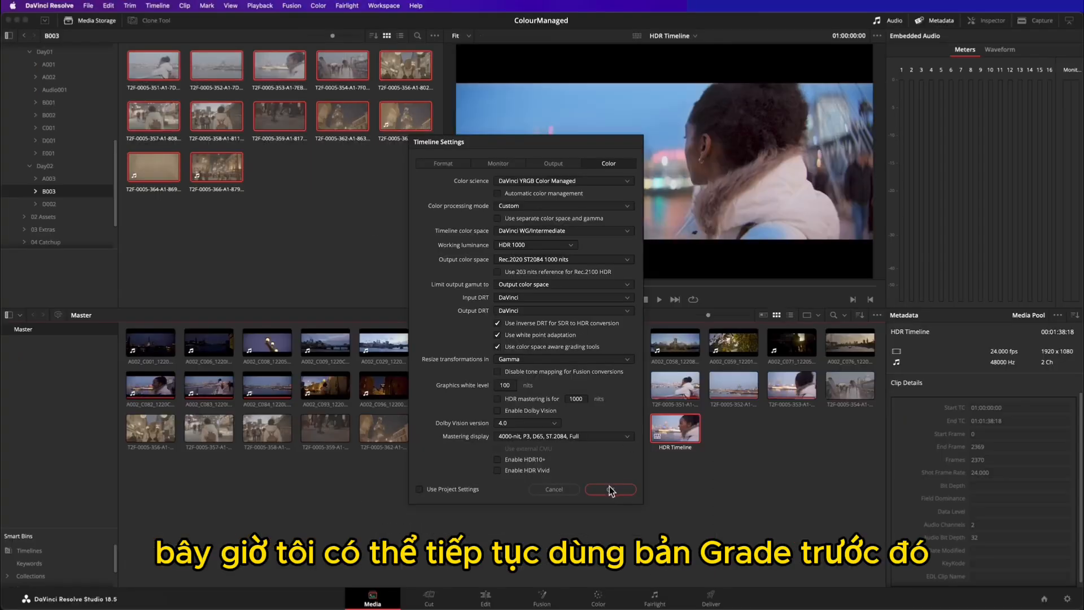
{"action": "left_click", "coordinate": [611, 490]}
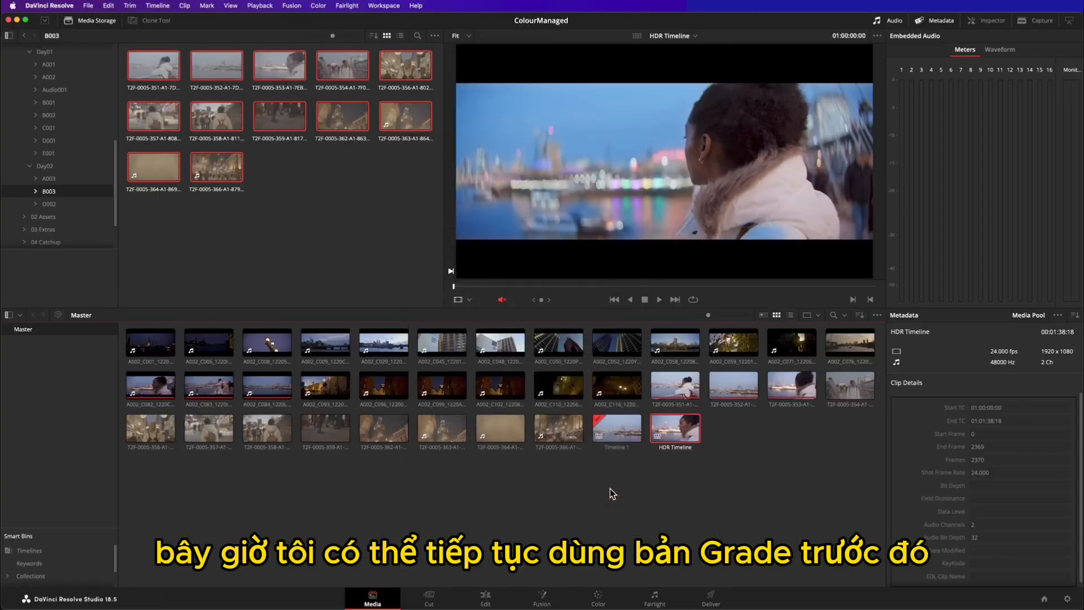
On the Color page, bypass color management for the third clip
{"action": "left_click", "coordinate": [598, 599]}
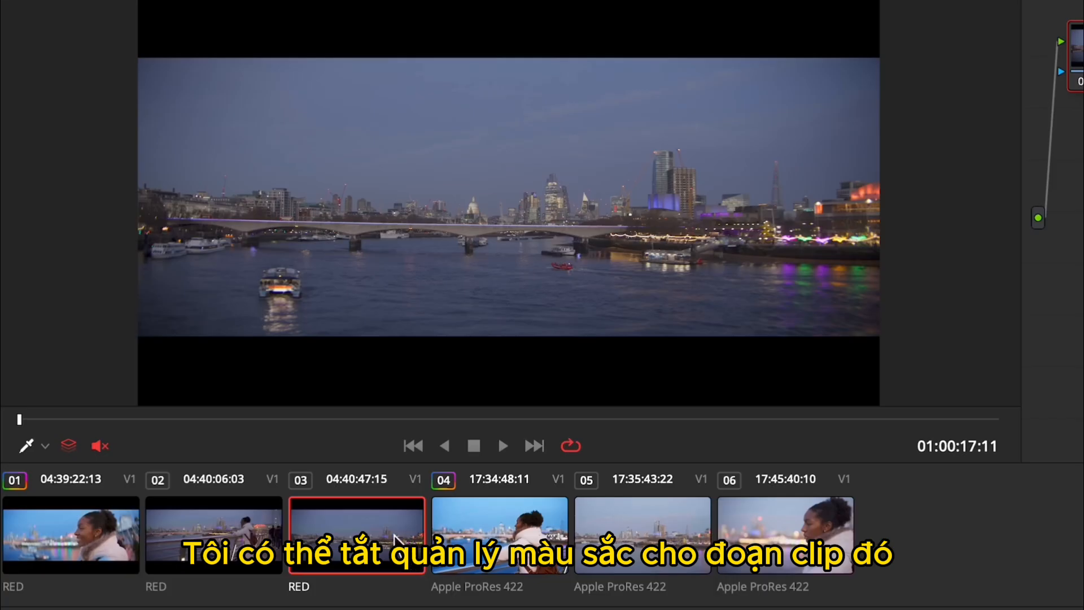
{"action": "right_click", "coordinate": [199, 332]}
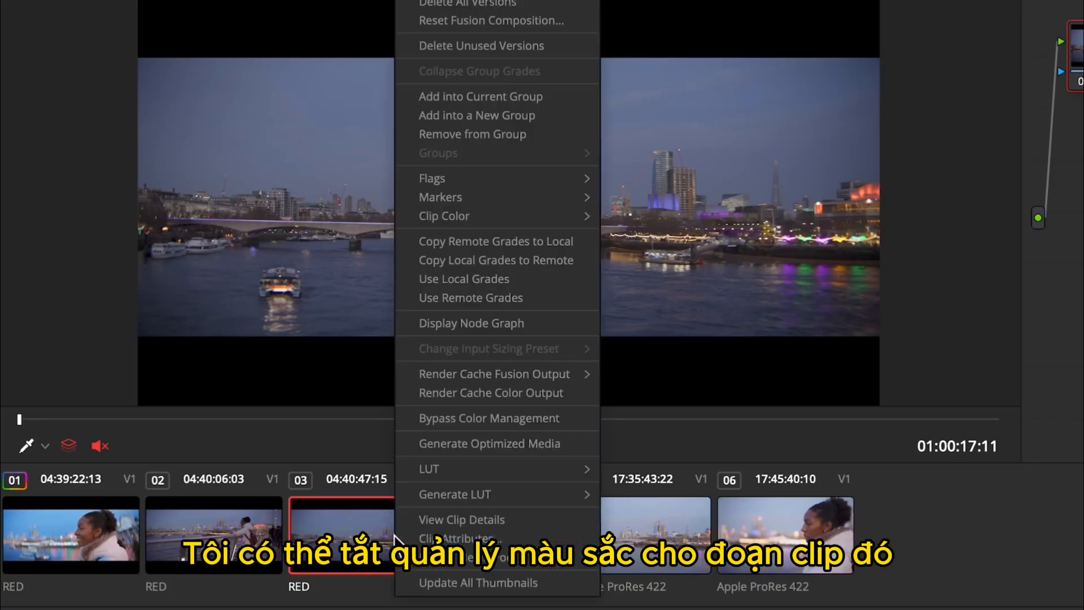
{"action": "left_click", "coordinate": [472, 424]}
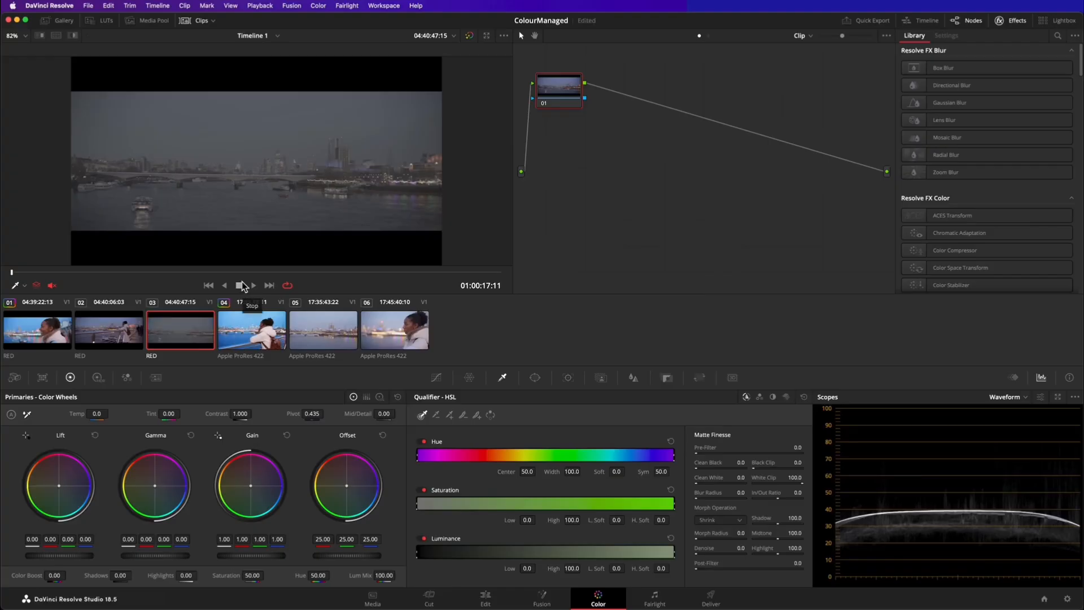
Find the Color Space Transform effect, add it to the third clip's node graph, and label the first node CST In
{"action": "left_click", "coordinate": [1057, 35]}
{"action": "type", "text": "colo"}
{"action": "left_click_drag", "start_coordinate": [960, 109], "coordinate": [863, 100]}
{"action": "right_click", "coordinate": [573, 93]}
{"action": "left_click", "coordinate": [594, 111]}
{"action": "type", "text": "CST In"}
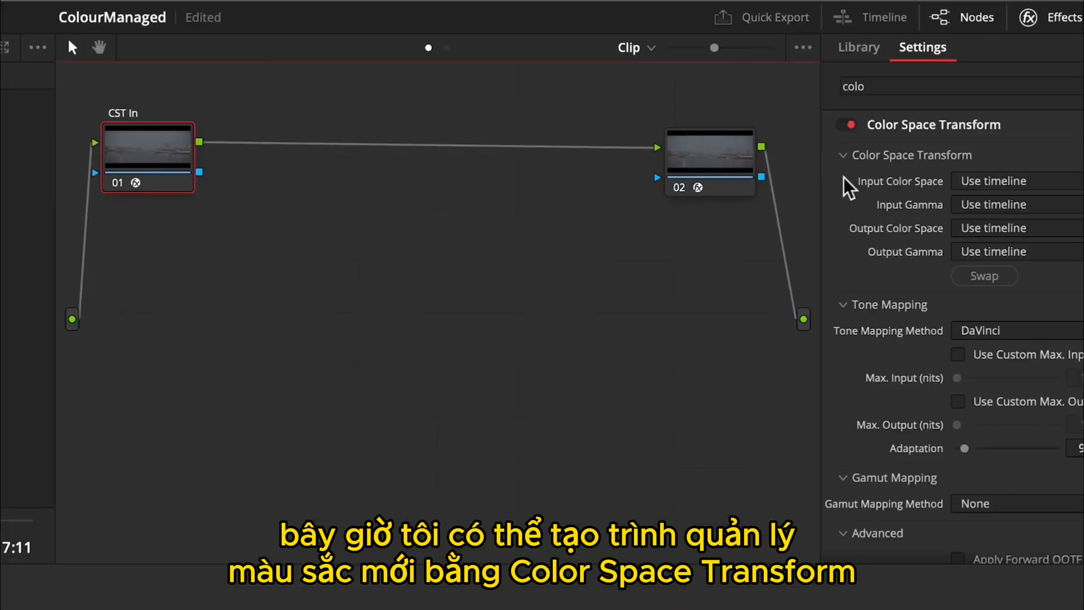
Set the CST In node's input color space to REDWideGamutRGB and its input gamma to RED Log3G10
{"action": "left_click", "coordinate": [992, 181]}
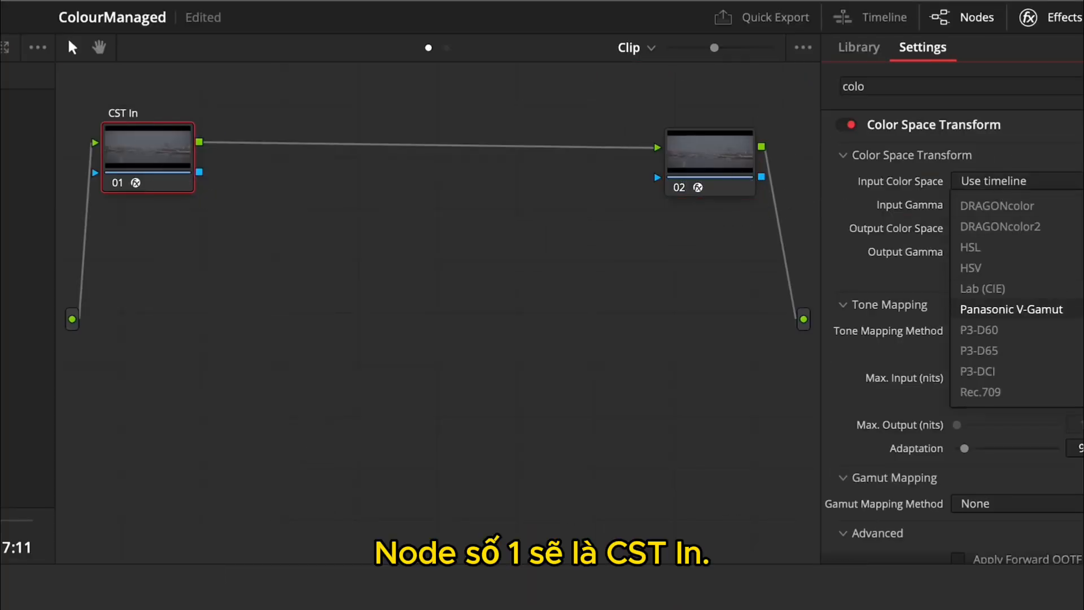
{"action": "scroll", "coordinate": [1010, 305], "scroll_direction": "down", "scroll_amount": 3}
{"action": "left_click", "coordinate": [1012, 331]}
{"action": "left_click", "coordinate": [1054, 206]}
{"action": "scroll", "coordinate": [1011, 339], "scroll_direction": "down", "scroll_amount": 6}
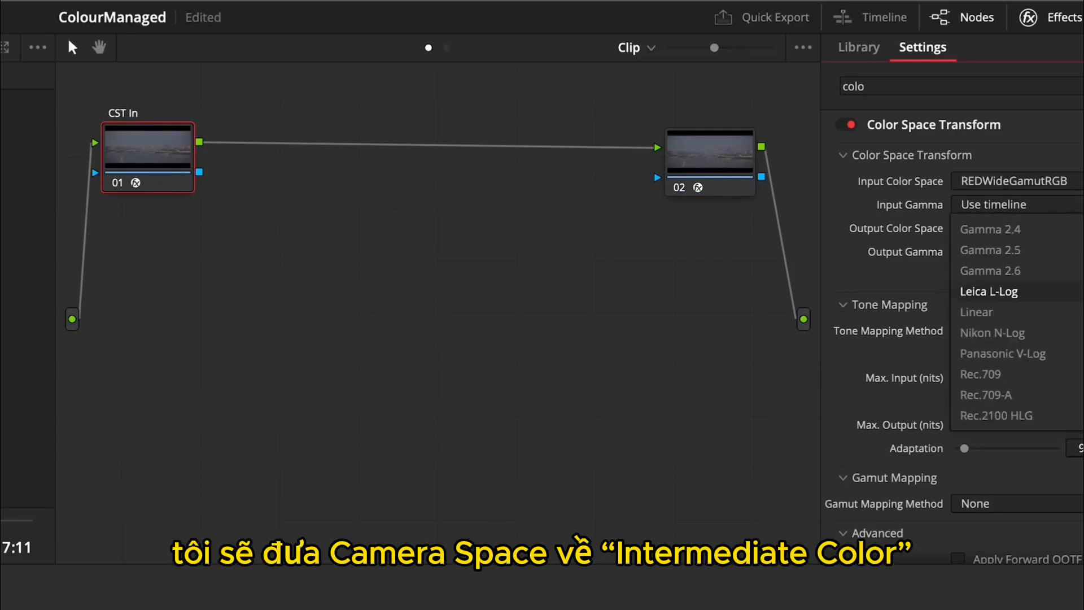
{"action": "left_click", "coordinate": [995, 353]}
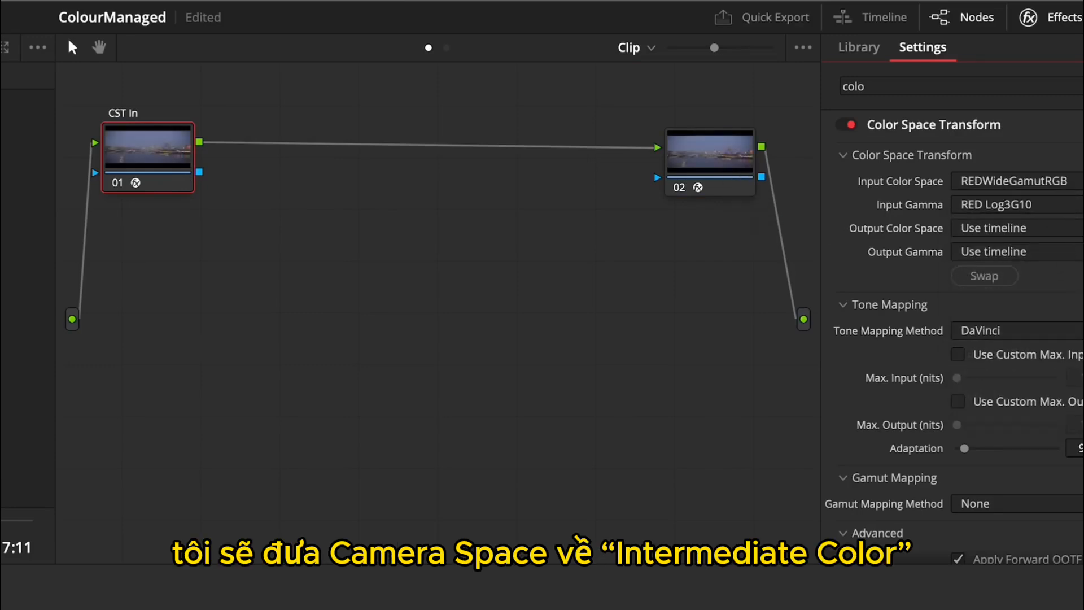
Set the CST In node's output color space to DaVinci Wide Gamut and its output gamma to DaVinci Intermediate
{"action": "left_click", "coordinate": [1016, 228]}
{"action": "left_click", "coordinate": [1016, 441]}
{"action": "left_click", "coordinate": [1016, 252]}
{"action": "scroll", "coordinate": [1016, 424], "scroll_direction": "down", "scroll_amount": 3}
{"action": "left_click", "coordinate": [1016, 525]}
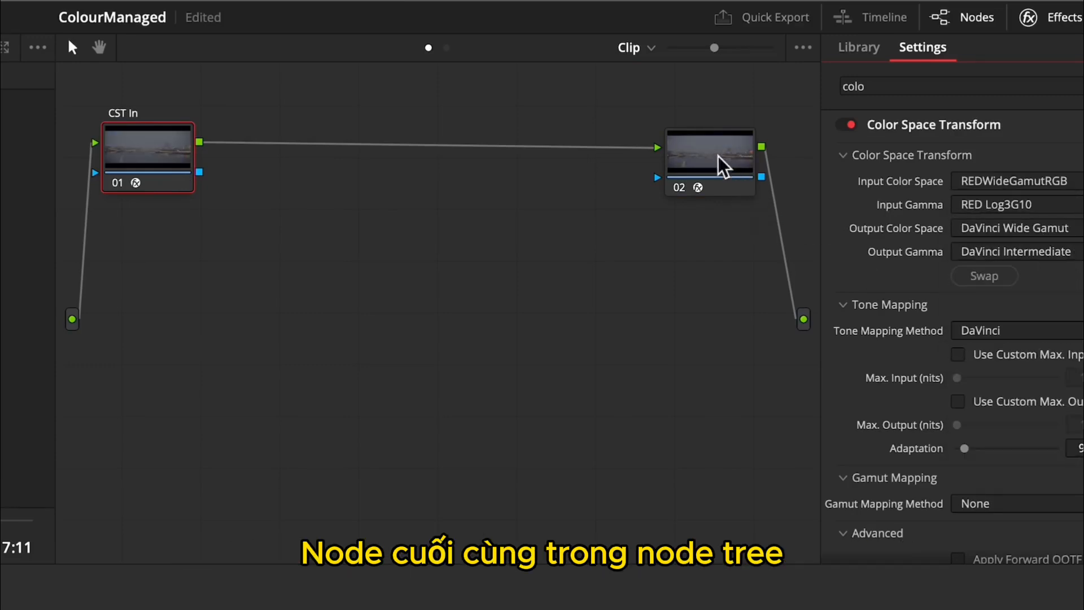
Set the last node's Color Space Transform input to DaVinci Wide Gamut with DaVinci Intermediate gamma
{"action": "left_click", "coordinate": [723, 167]}
{"action": "left_click", "coordinate": [994, 180]}
{"action": "left_click", "coordinate": [1011, 388]}
{"action": "left_click", "coordinate": [994, 204]}
{"action": "left_click", "coordinate": [1016, 418]}
Set the last node's output color space to Rec.2020 and output gamma to ST2084 1000 nit, and label it CST Out
{"action": "left_click", "coordinate": [1010, 228]}
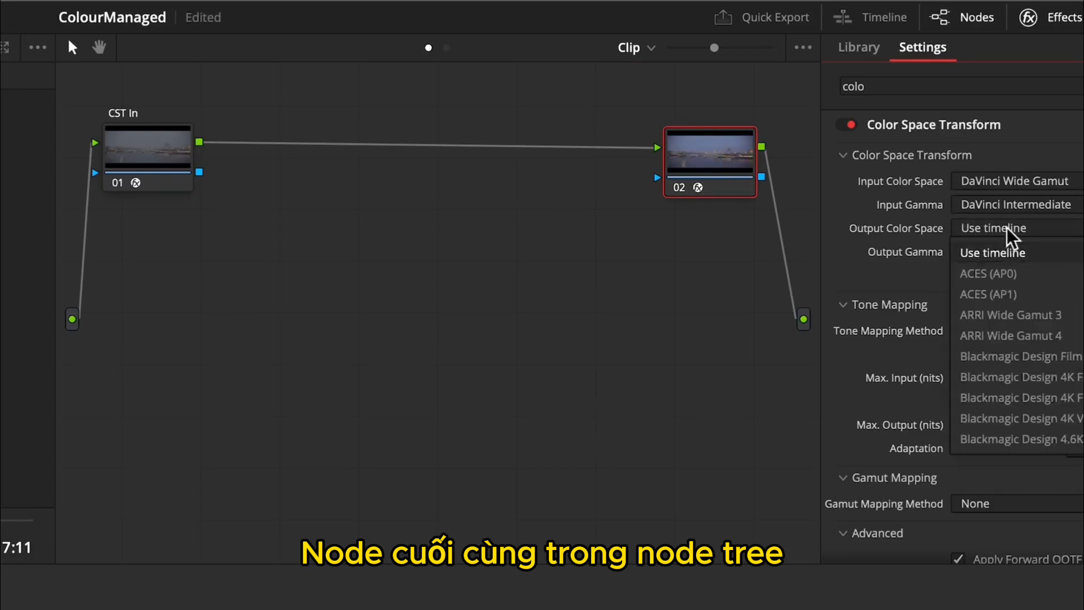
{"action": "scroll", "coordinate": [1010, 339], "scroll_direction": "down", "scroll_amount": 10}
{"action": "left_click", "coordinate": [994, 404]}
{"action": "left_click", "coordinate": [1011, 252]}
{"action": "scroll", "coordinate": [1010, 367], "scroll_direction": "down", "scroll_amount": 10}
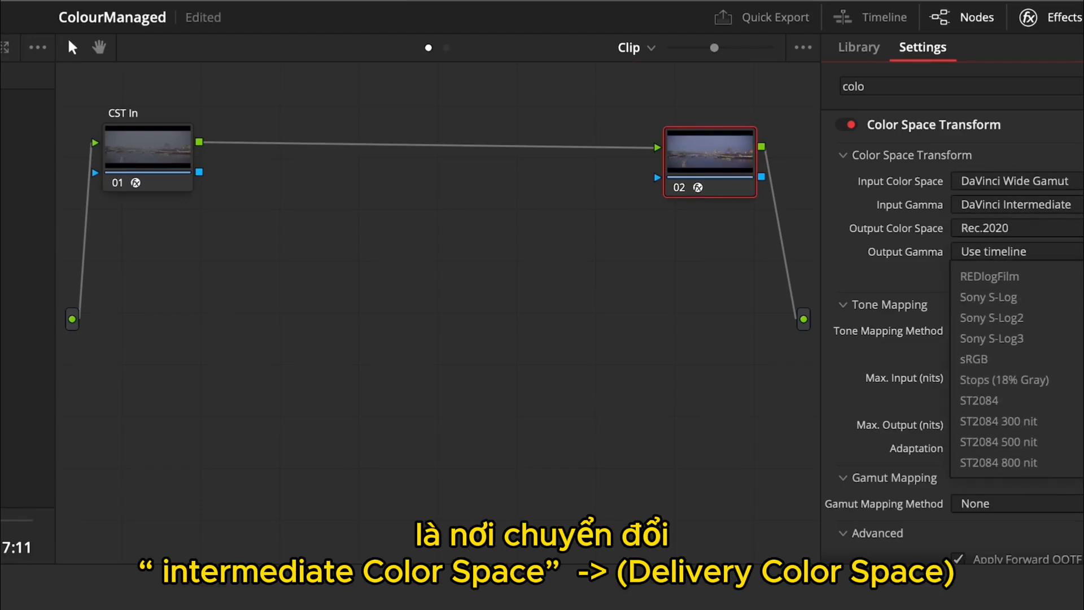
{"action": "scroll", "coordinate": [1011, 418], "scroll_direction": "down", "scroll_amount": 2}
{"action": "left_click", "coordinate": [999, 465]}
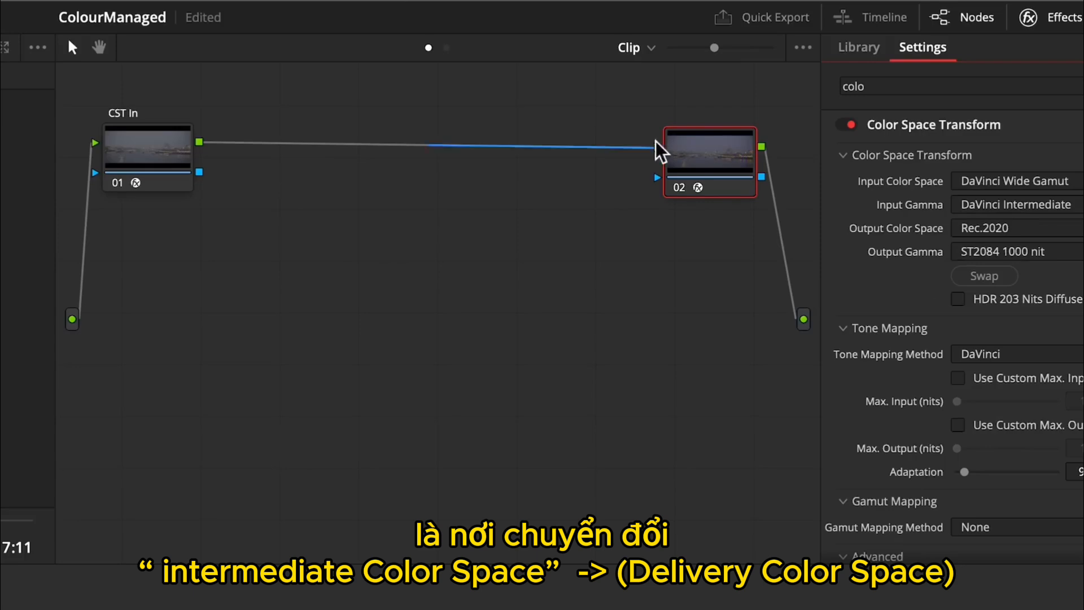
{"action": "type", "text": "CST Out"}
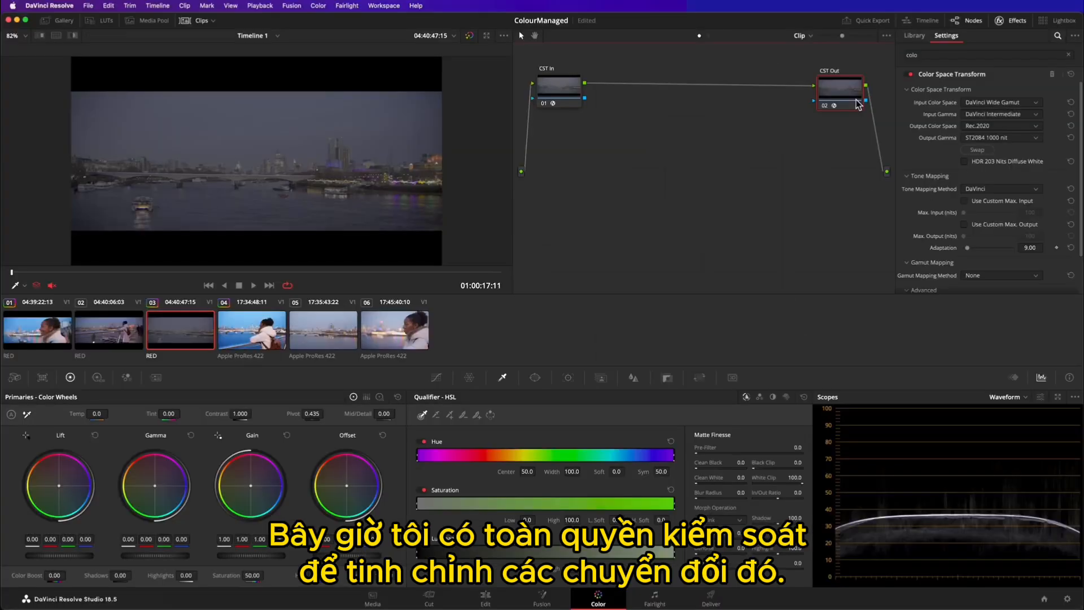
Insert a serial node between CST In and CST Out and label it Colour Grades
{"action": "left_click", "coordinate": [549, 83]}
{"action": "key", "text": "alt+s"}
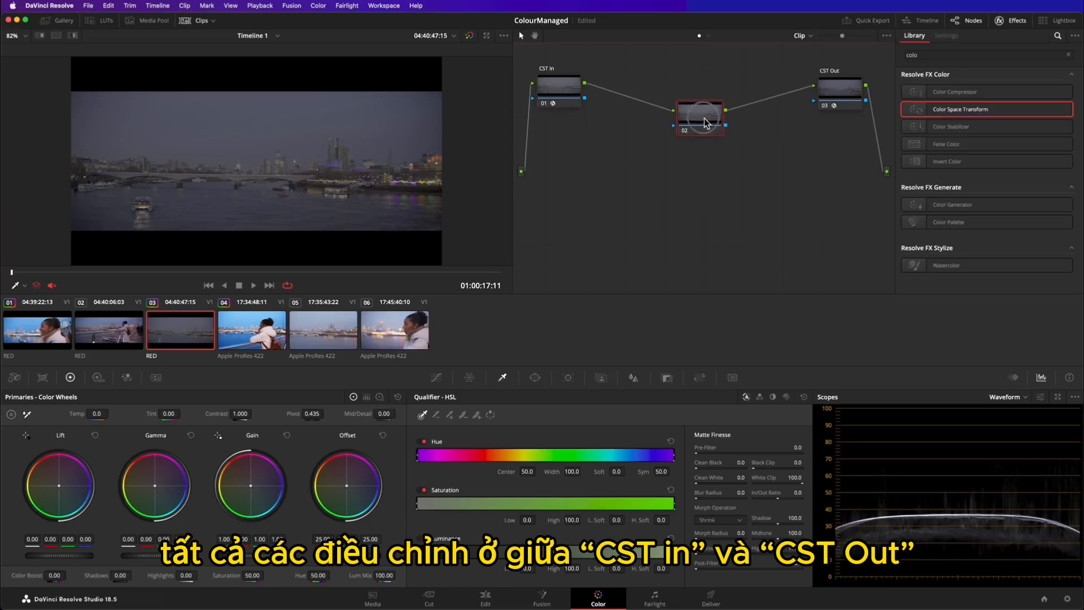
{"action": "right_click", "coordinate": [704, 119]}
{"action": "left_click", "coordinate": [730, 137]}
{"action": "type", "text": "Colour Grades"}
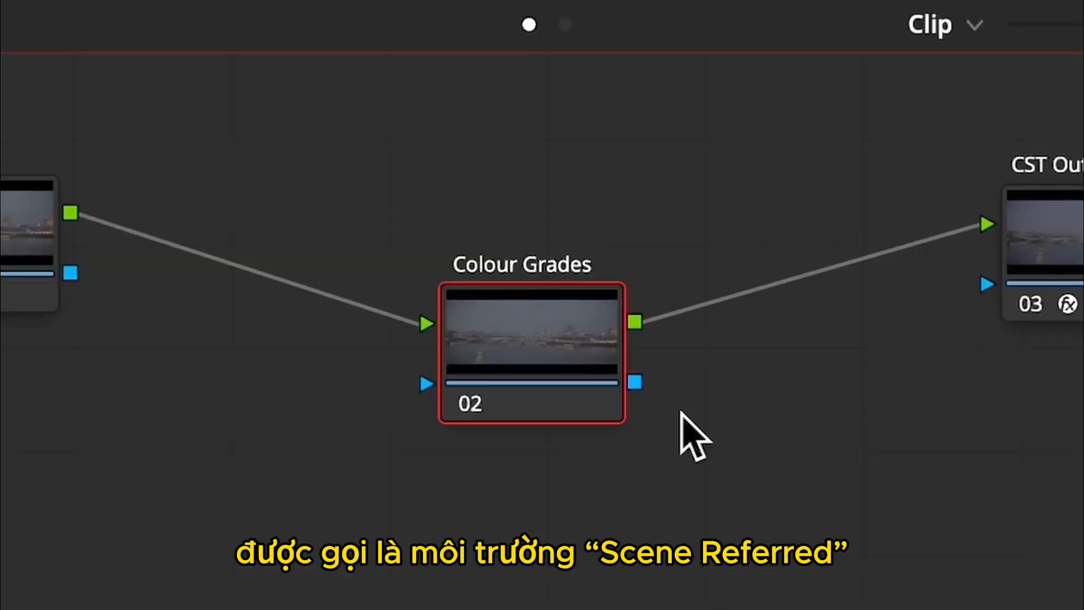